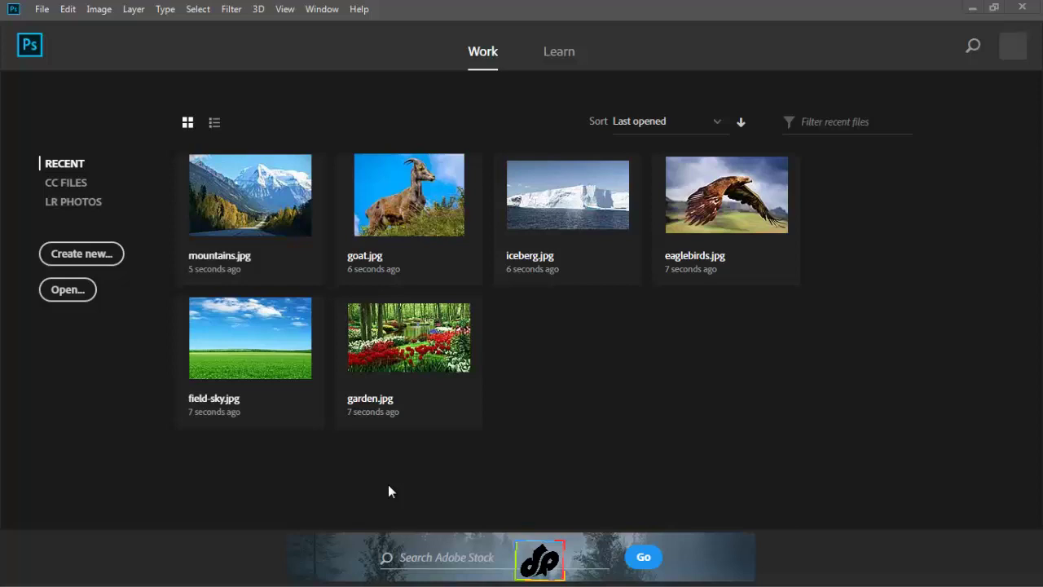
Create Untitled-1, a 2600 x 1625 px, 300 ppi document with a white background.
{"action": "left_click", "coordinate": [81, 253]}
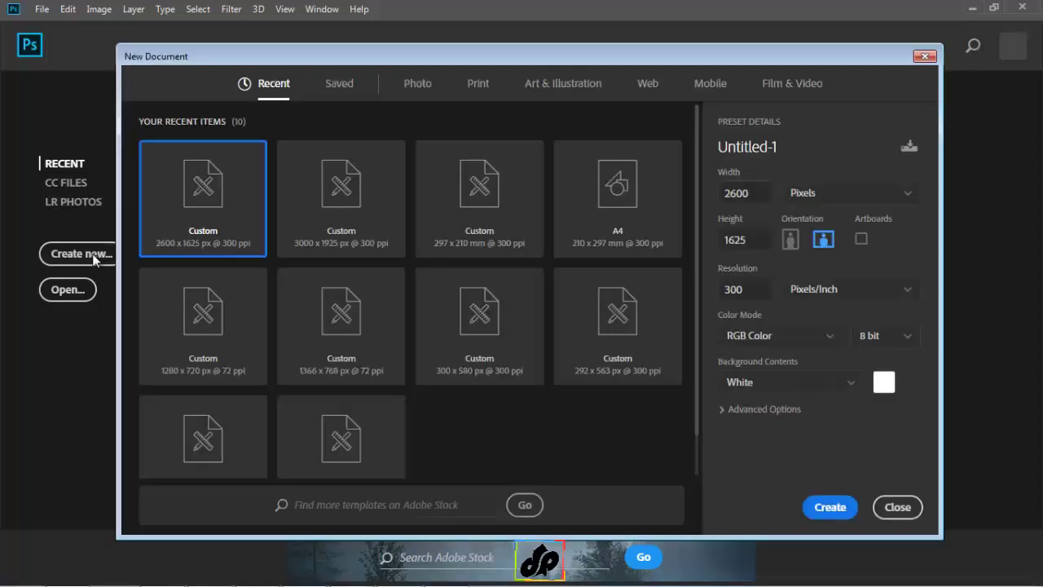
{"action": "left_click", "coordinate": [735, 193]}
{"action": "left_click", "coordinate": [828, 509]}
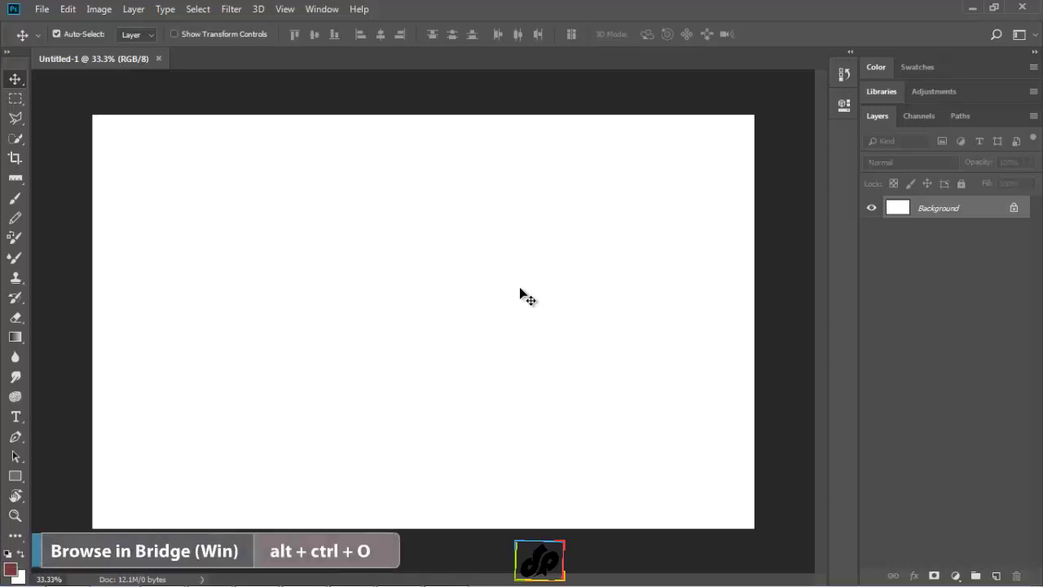
Select Grapes.jpg and Oranges.jpg in Bridge and open both in Photoshop.
{"action": "left_click", "coordinate": [43, 9]}
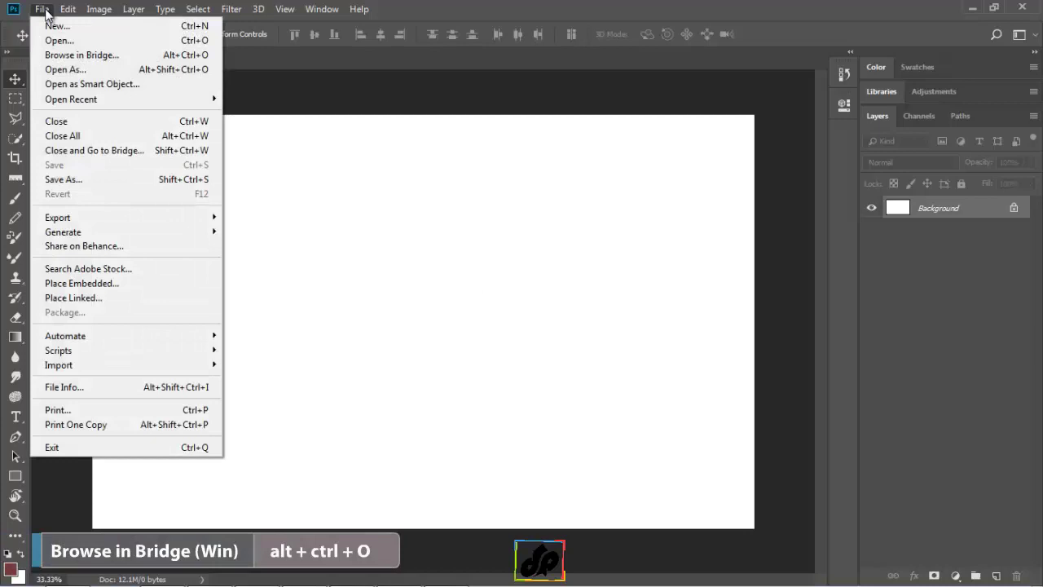
{"action": "left_click", "coordinate": [71, 55]}
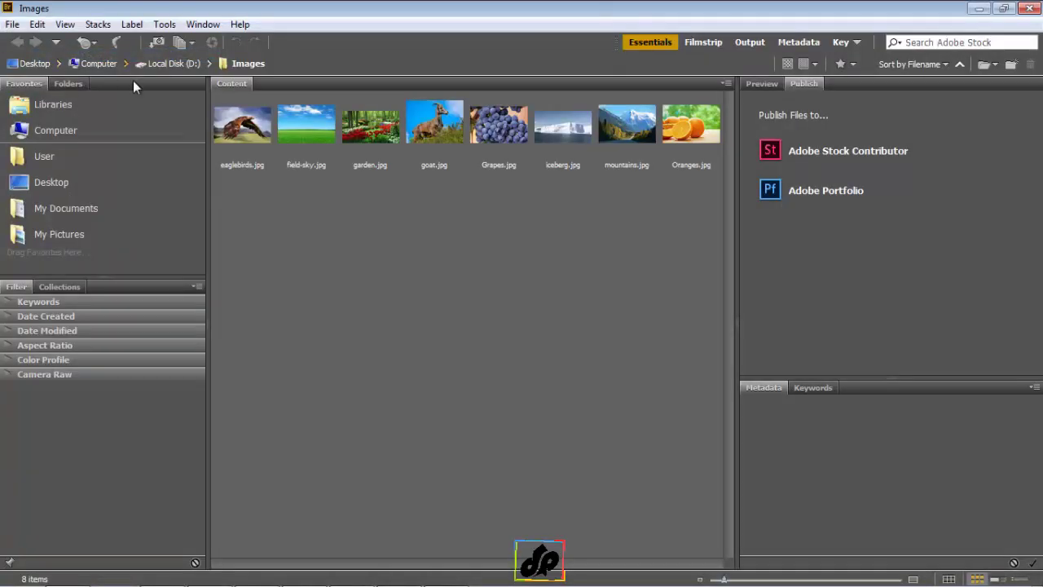
{"action": "left_click", "coordinate": [500, 135]}
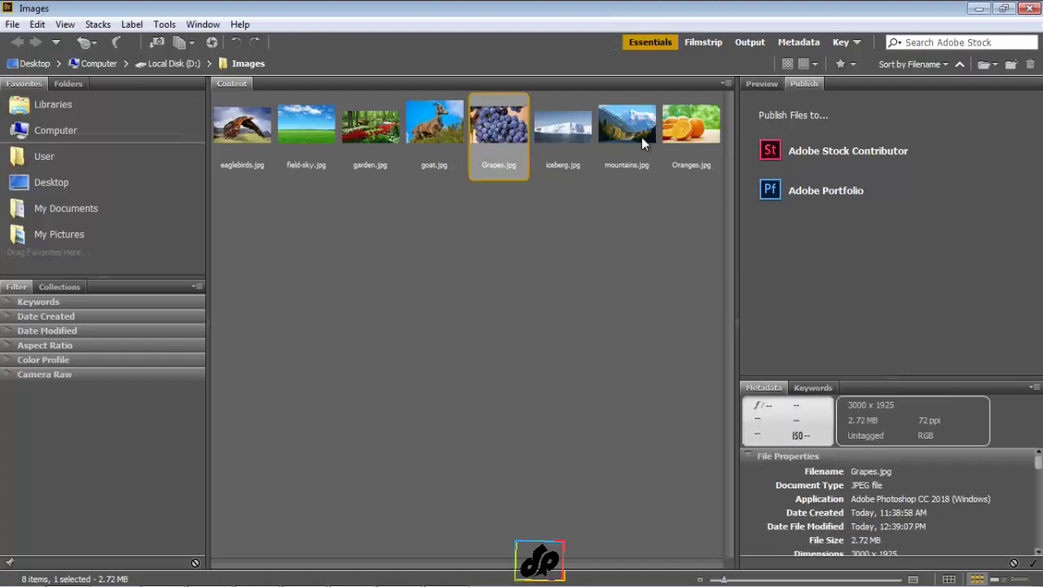
{"action": "left_click", "coordinate": [682, 140], "text": "ctrl"}
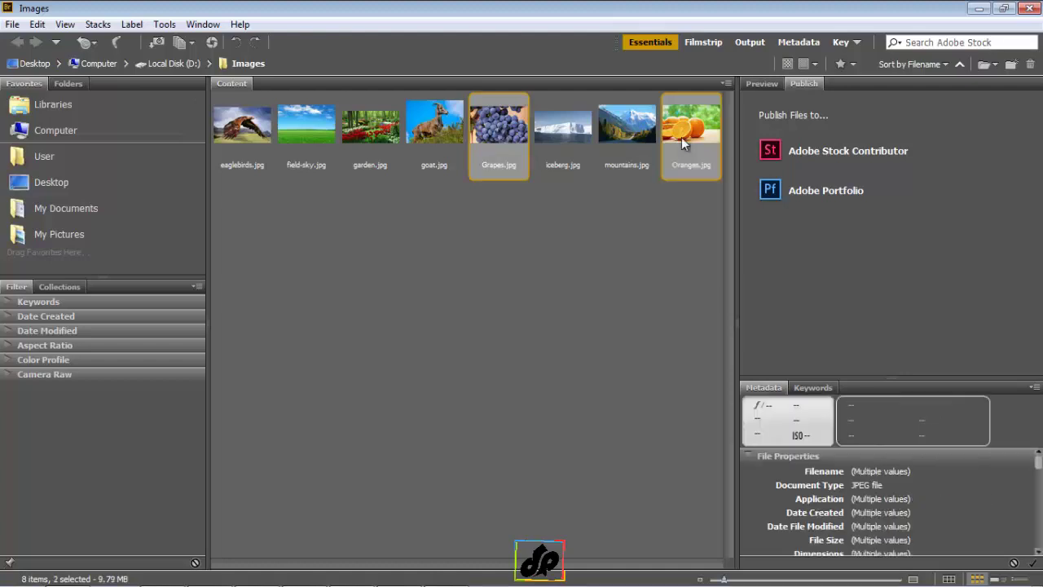
{"action": "double_click", "coordinate": [681, 137]}
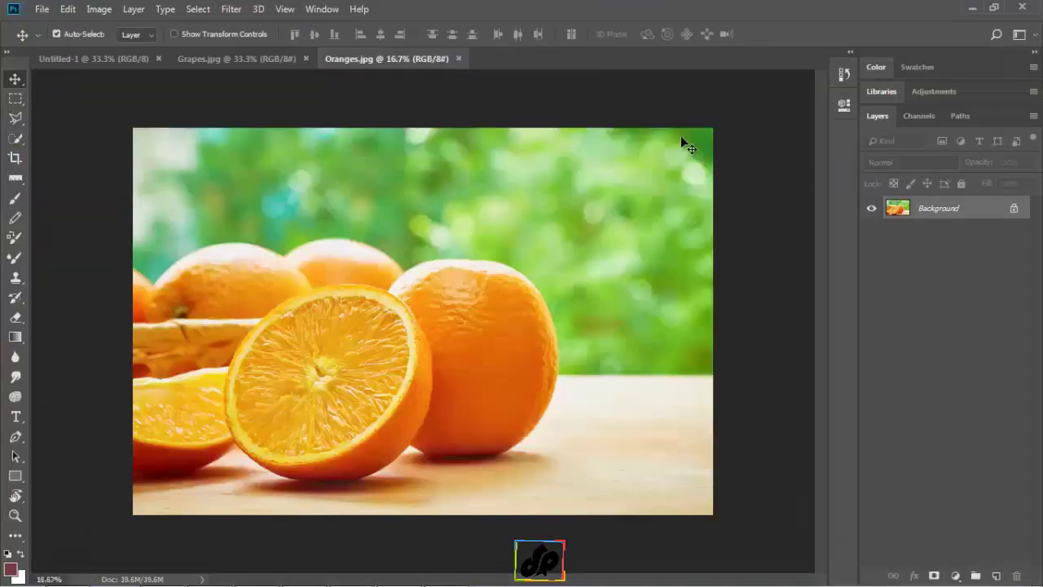
{"action": "left_click", "coordinate": [230, 59]}
{"action": "left_click", "coordinate": [110, 57]}
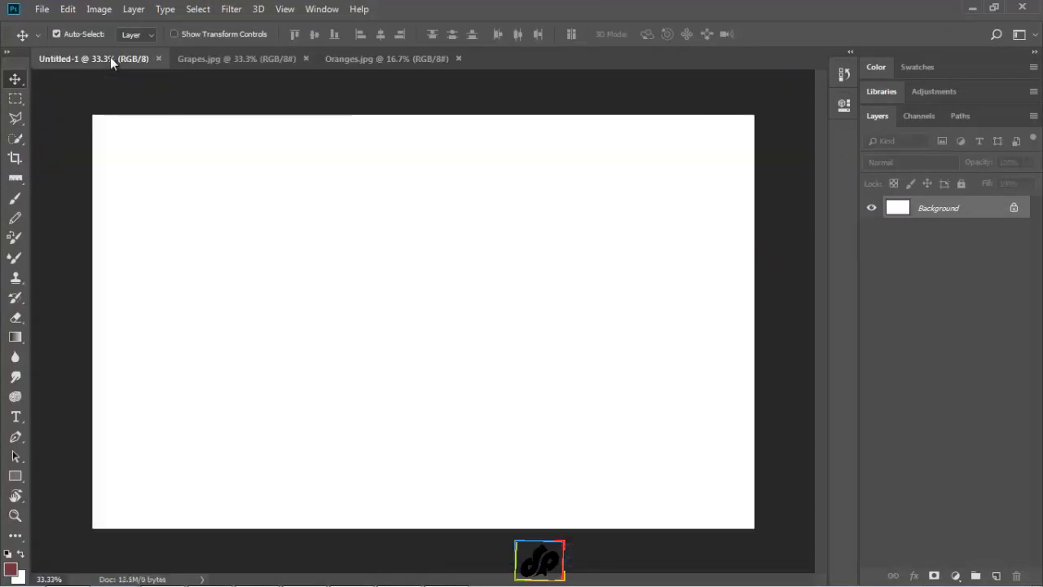
{"action": "left_click", "coordinate": [209, 55]}
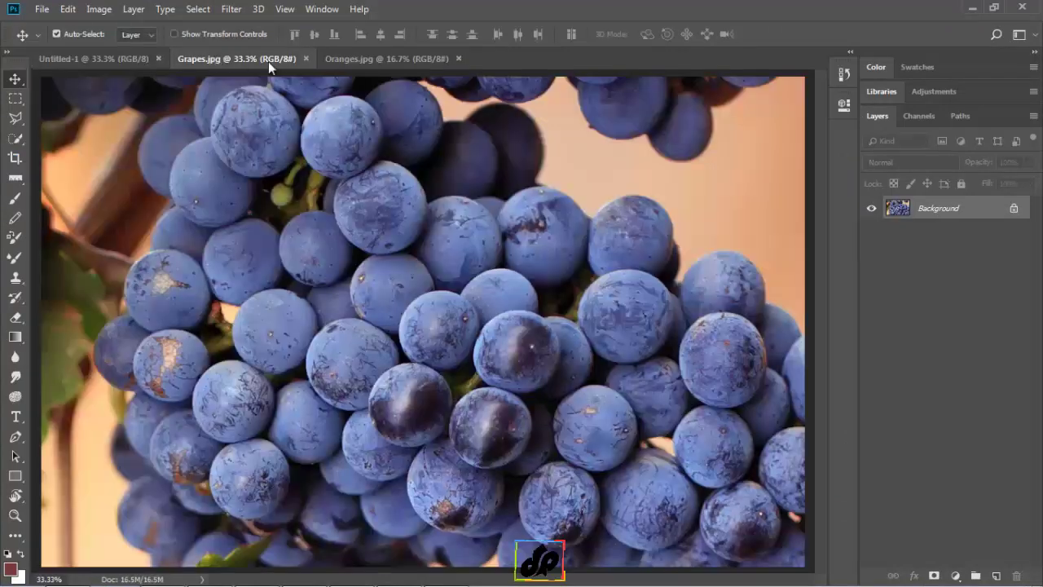
{"action": "left_click", "coordinate": [354, 62]}
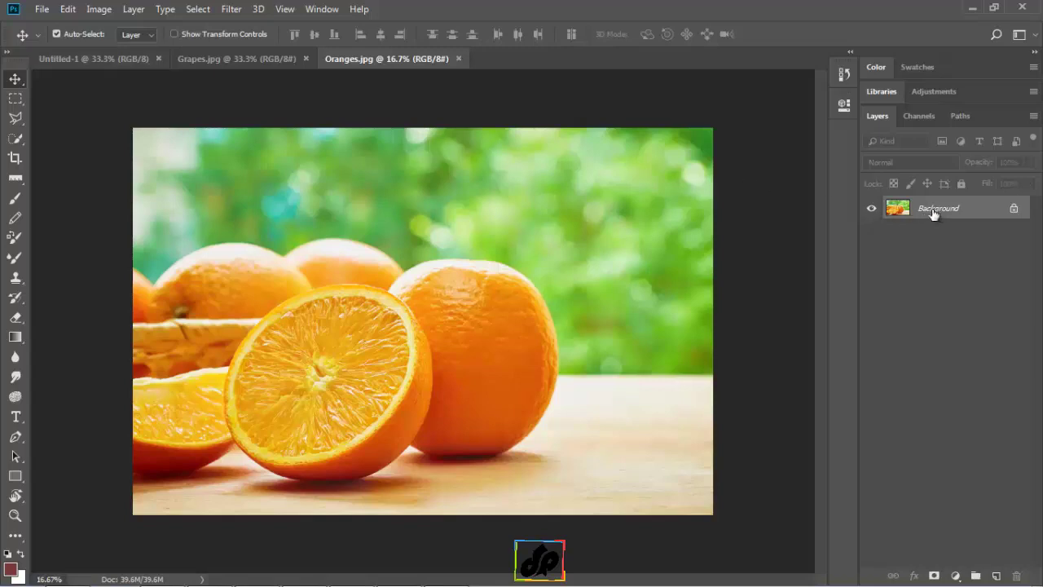
Copy the orange photo into Untitled-1 as Layer 1, close Oranges.jpg, and show Grapes.jpg.
{"action": "left_click_drag", "start_coordinate": [934, 214], "coordinate": [414, 306]}
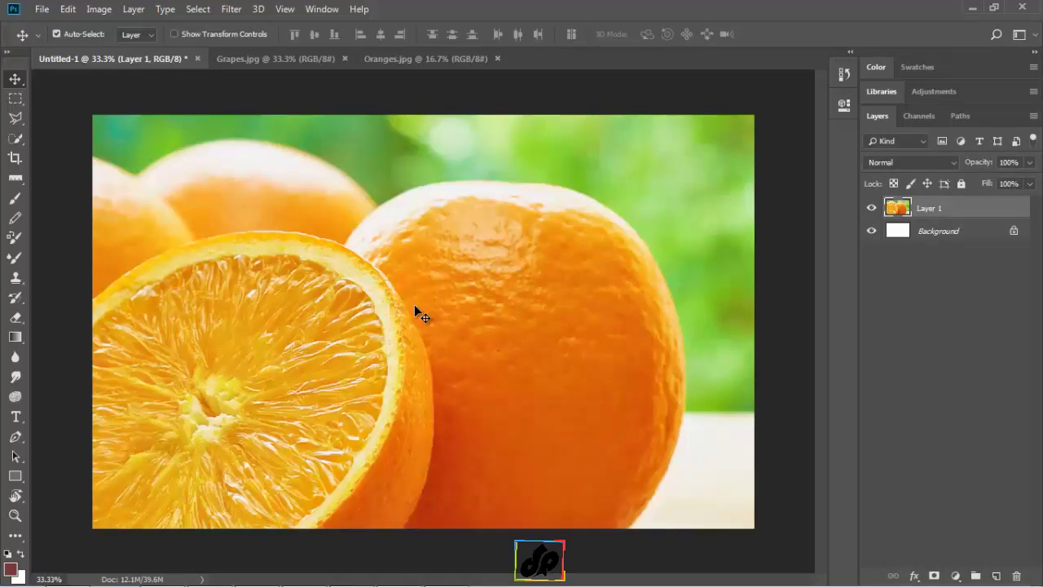
{"action": "left_click", "coordinate": [497, 58]}
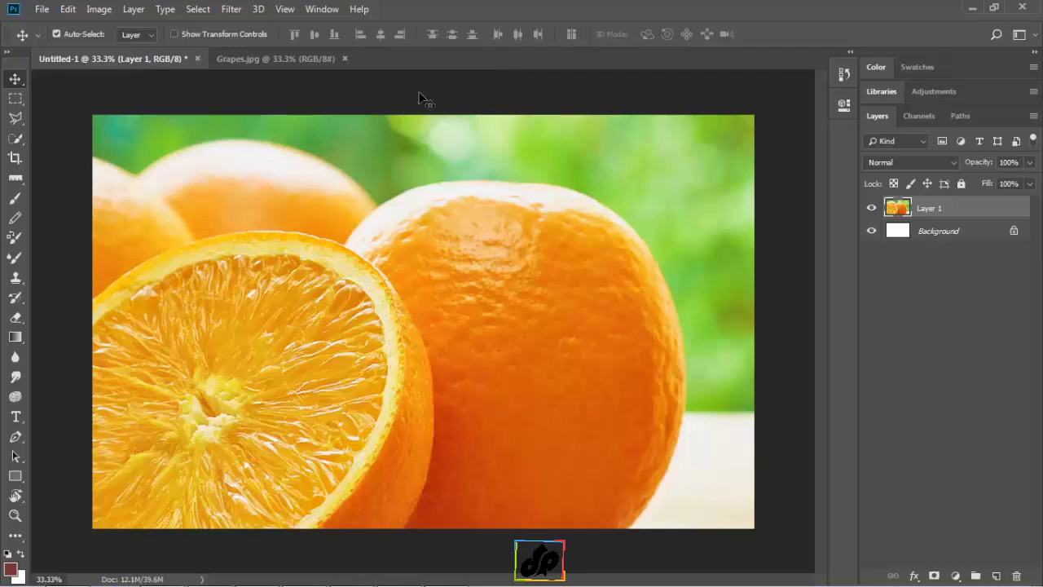
{"action": "left_click", "coordinate": [252, 59]}
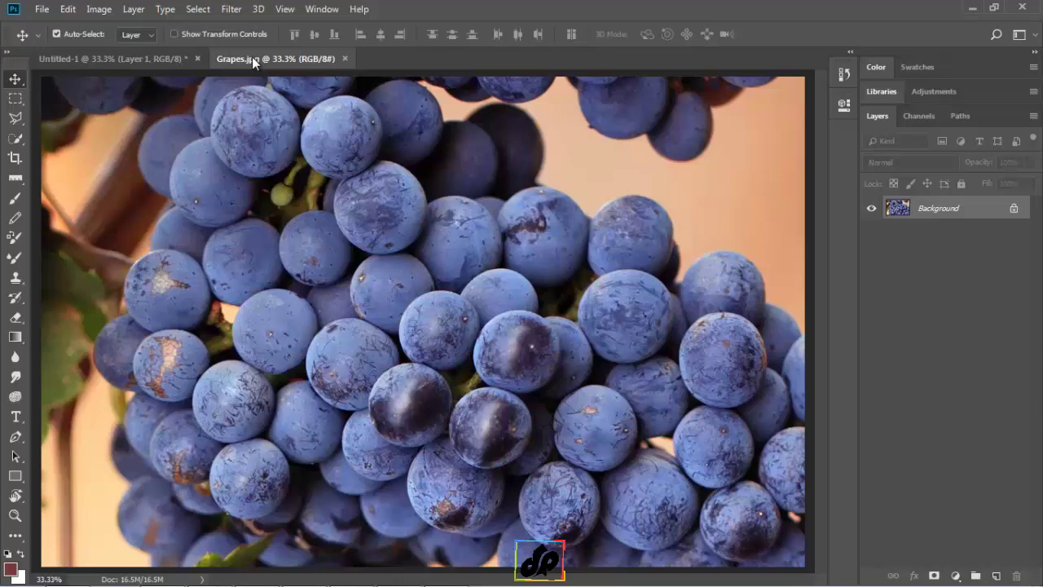
Tile the documents, drop the grapes photo into Untitled-1 as Layer 2, then close Grapes.jpg.
{"action": "left_click", "coordinate": [314, 9]}
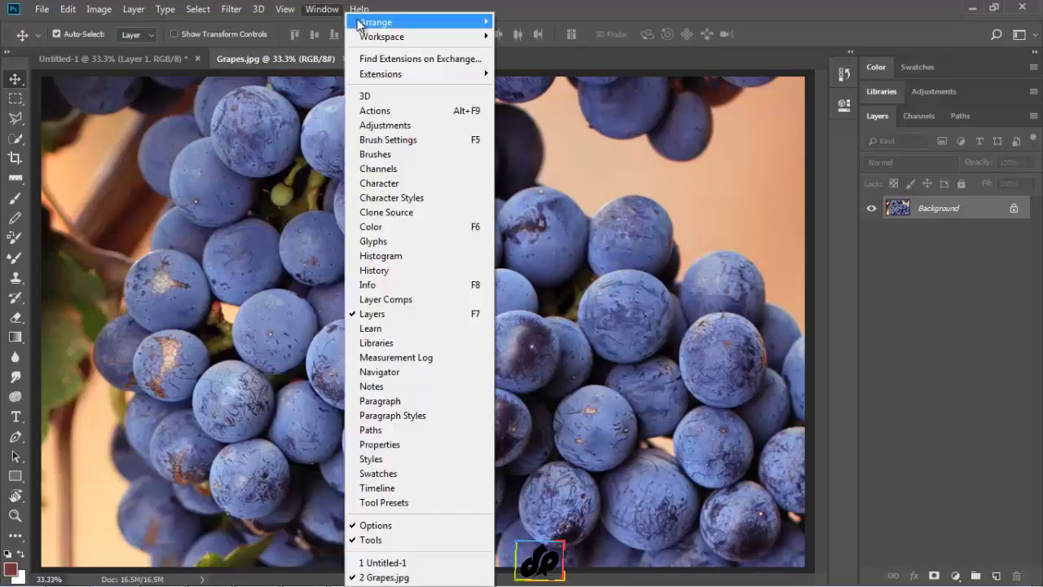
{"action": "mouse_move", "coordinate": [359, 22]}
{"action": "left_click", "coordinate": [537, 189]}
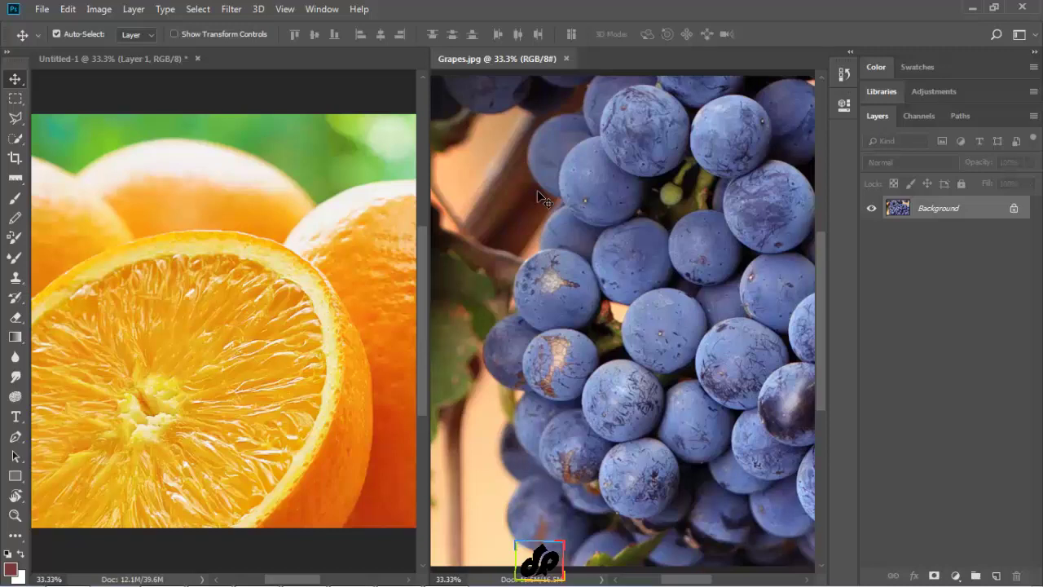
{"action": "left_click_drag", "start_coordinate": [537, 190], "coordinate": [203, 302]}
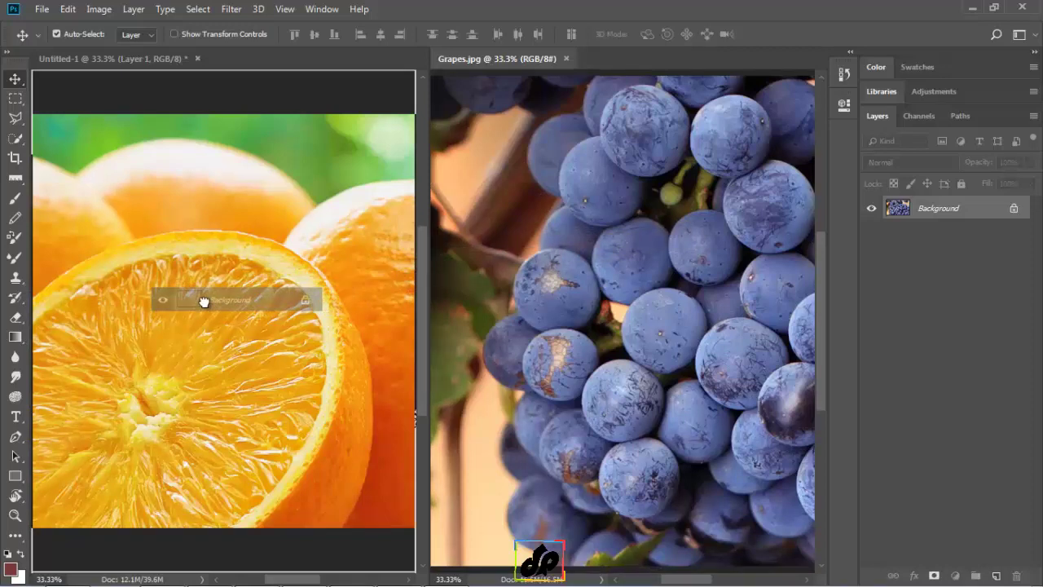
{"action": "left_click_drag", "start_coordinate": [203, 301], "coordinate": [205, 302]}
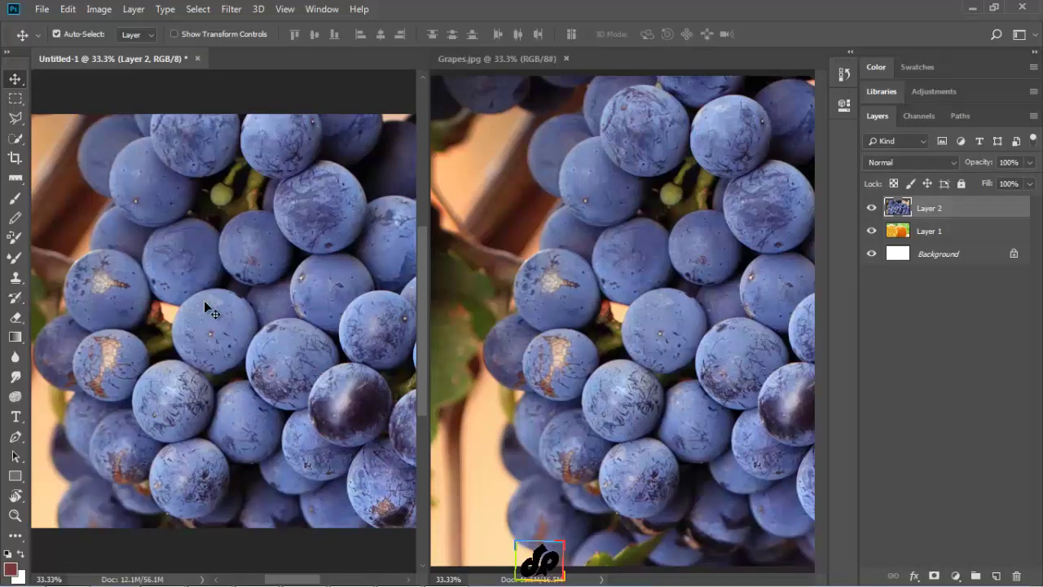
{"action": "left_click", "coordinate": [567, 59]}
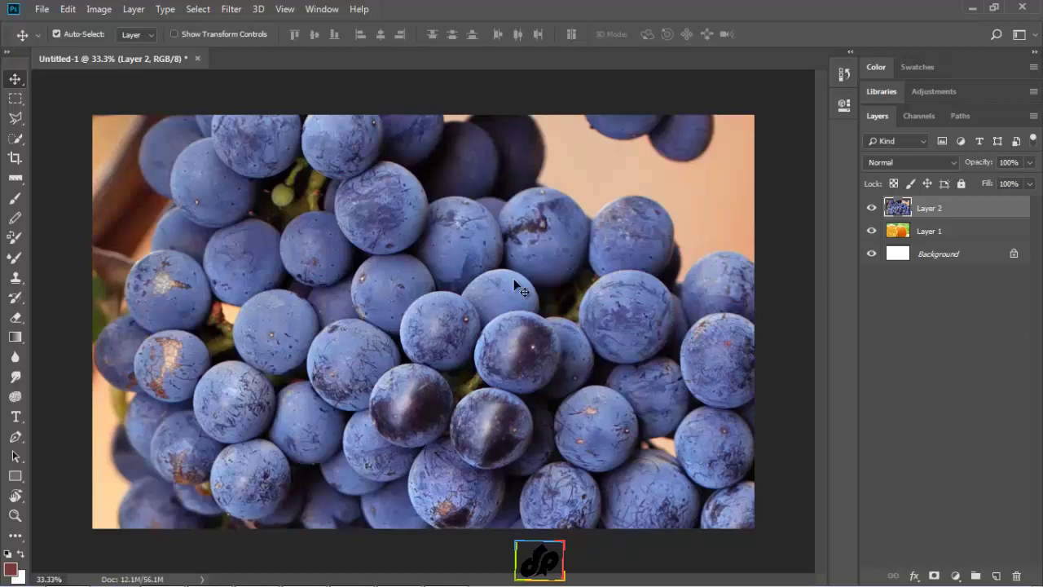
Hide the grapes layer, keeping the oranges layer visible over the background.
{"action": "left_click", "coordinate": [872, 210]}
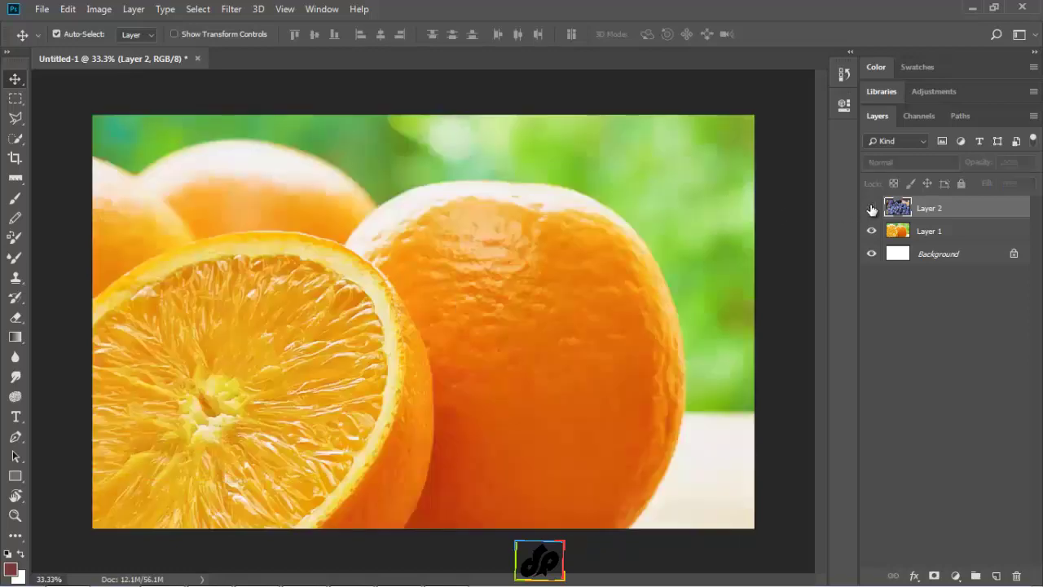
{"action": "left_click", "coordinate": [872, 210]}
{"action": "left_click", "coordinate": [872, 209]}
{"action": "left_click", "coordinate": [872, 231]}
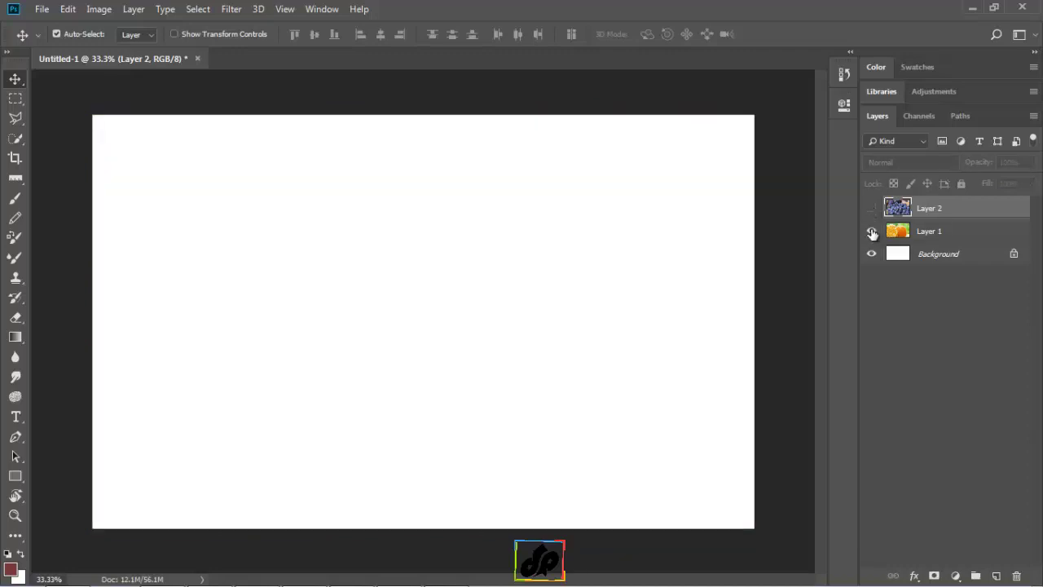
{"action": "left_click", "coordinate": [872, 233]}
Select the Background layer and try dragging it higher in the layer stack.
{"action": "left_click", "coordinate": [933, 234]}
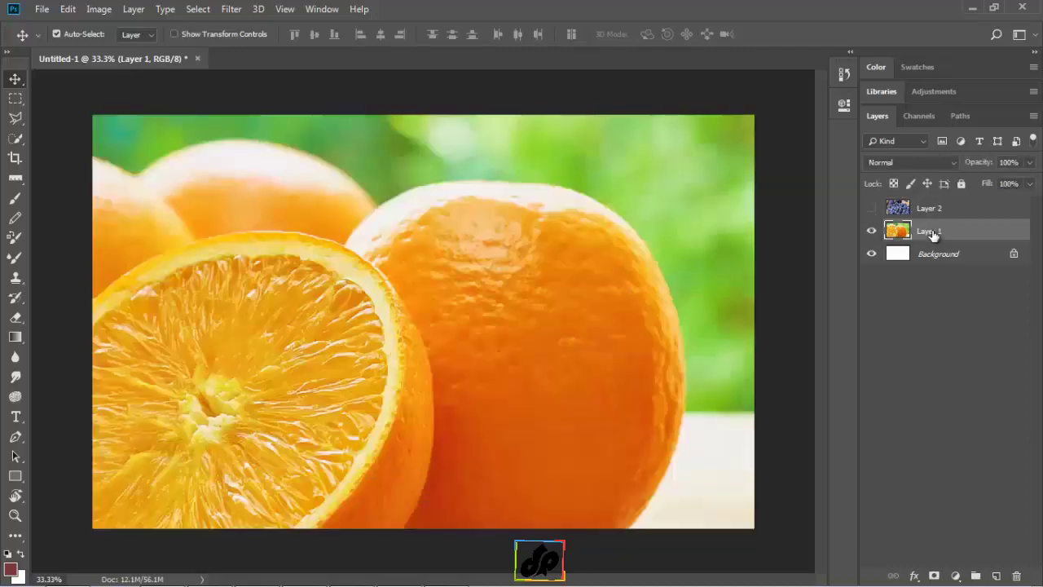
{"action": "left_click", "coordinate": [931, 211]}
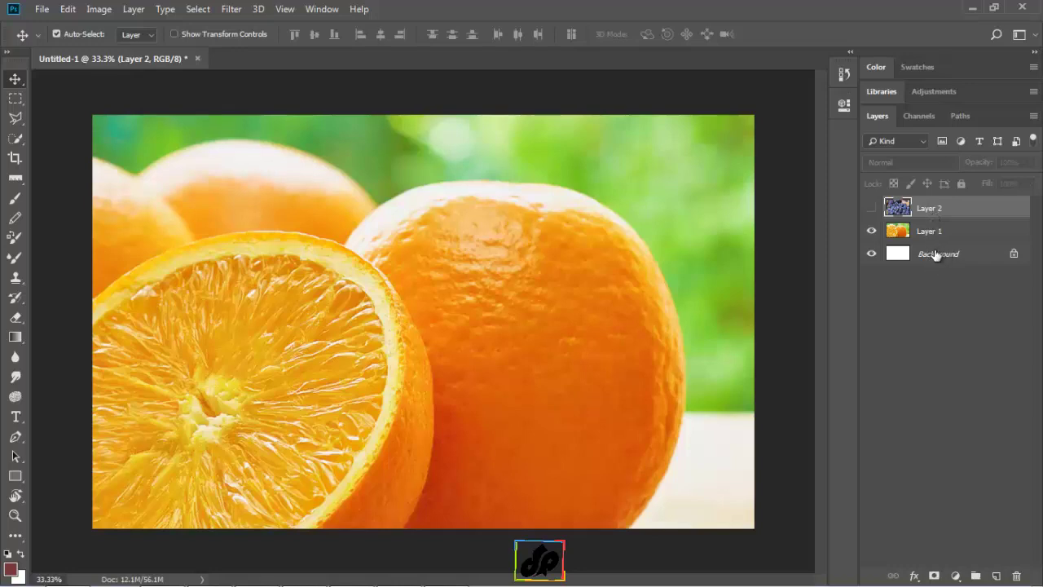
{"action": "left_click", "coordinate": [937, 255]}
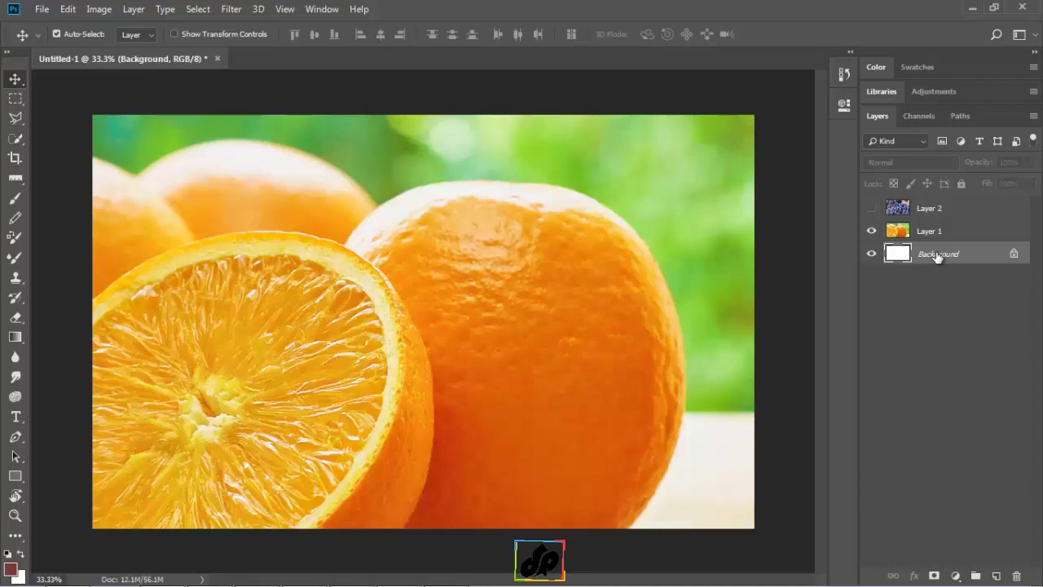
{"action": "mouse_move", "coordinate": [955, 256]}
{"action": "left_mouse_down"}
{"action": "mouse_move", "coordinate": [952, 212]}
{"action": "mouse_move", "coordinate": [956, 255]}
{"action": "left_mouse_up"}
Unlock the Background into Layer 0, move it below the orange photo, and hide both layers.
{"action": "left_click", "coordinate": [1014, 255]}
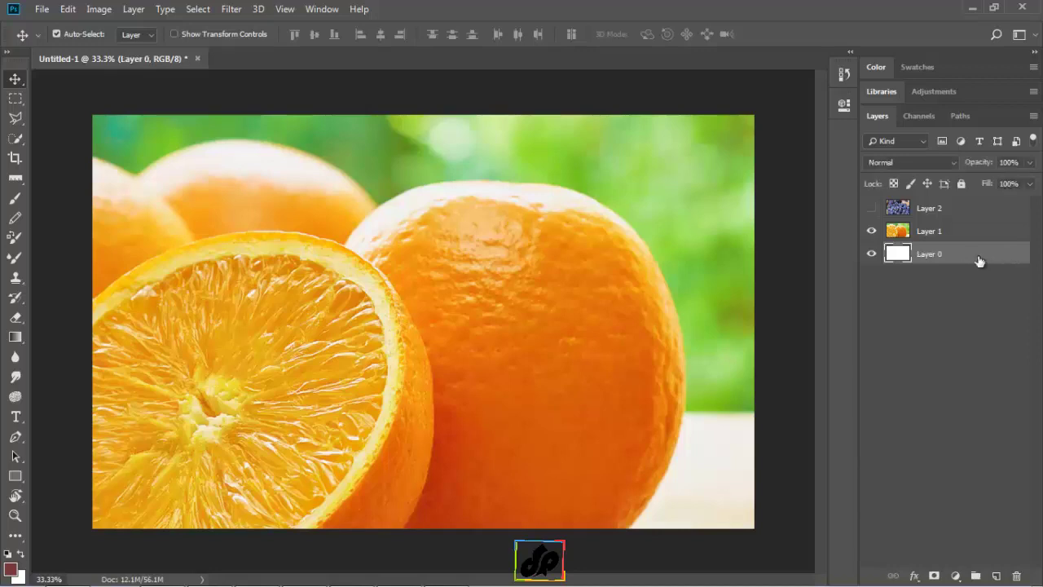
{"action": "left_click_drag", "start_coordinate": [969, 256], "coordinate": [969, 225]}
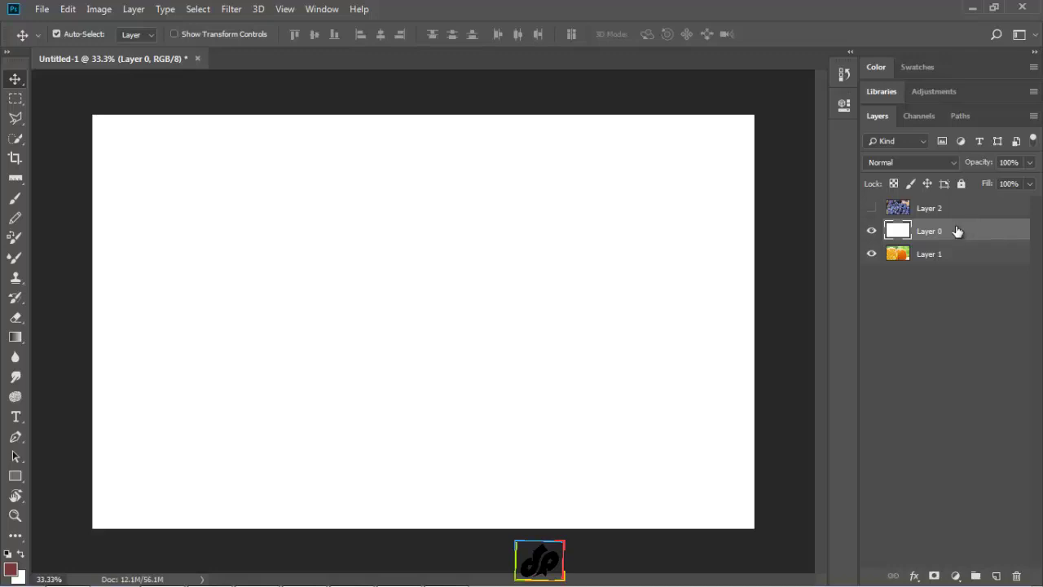
{"action": "left_click_drag", "start_coordinate": [958, 232], "coordinate": [957, 268]}
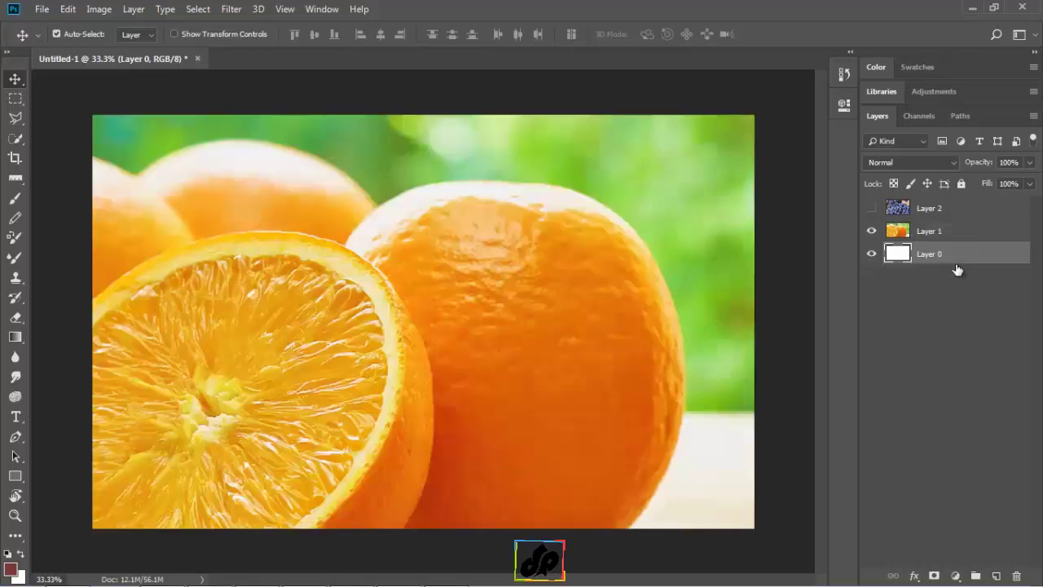
{"action": "left_click", "coordinate": [871, 230]}
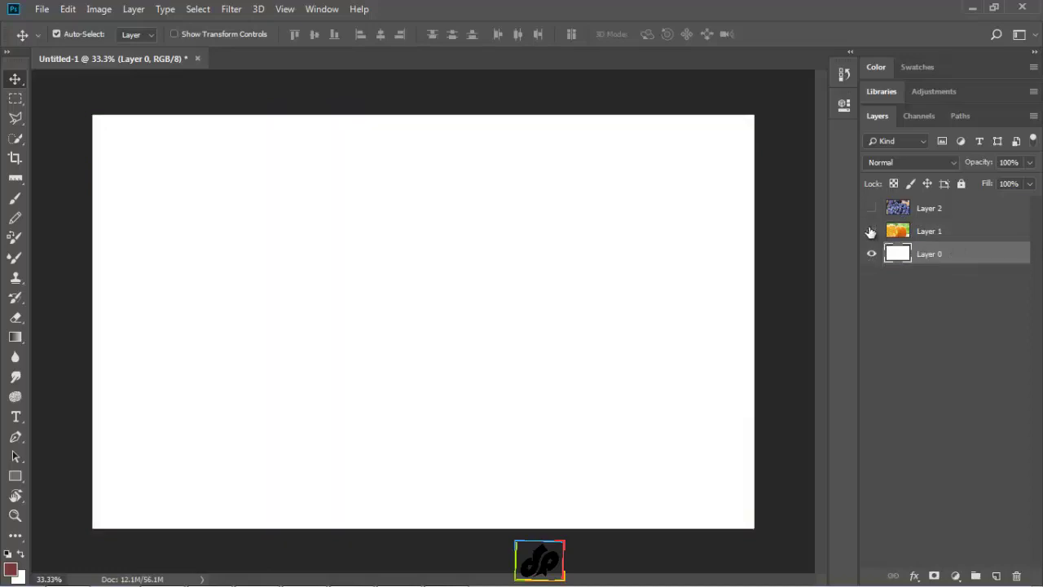
{"action": "left_click", "coordinate": [870, 253]}
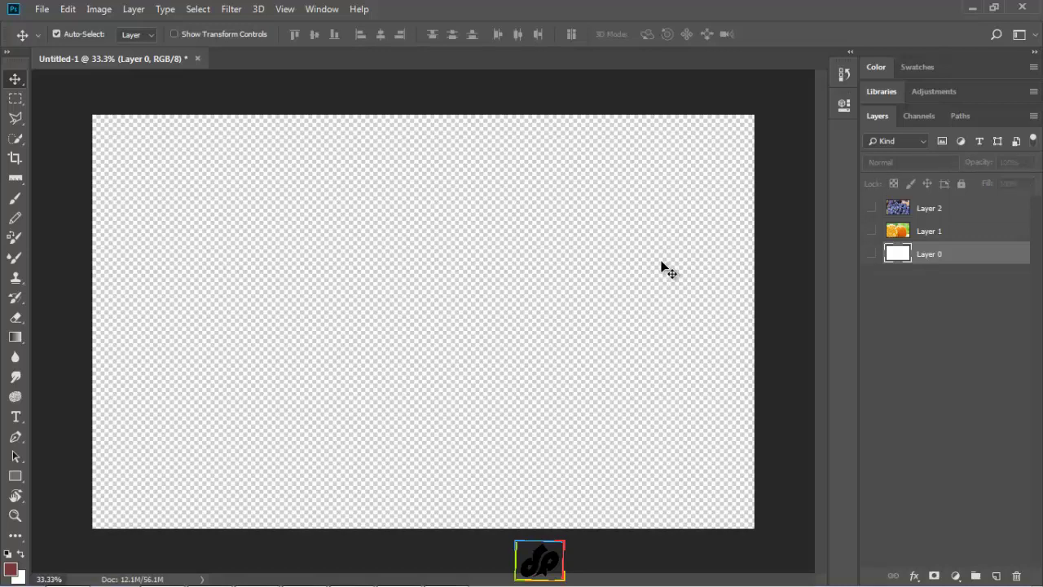
Show Layer 0 again and rename it 'white'.
{"action": "left_click", "coordinate": [871, 254]}
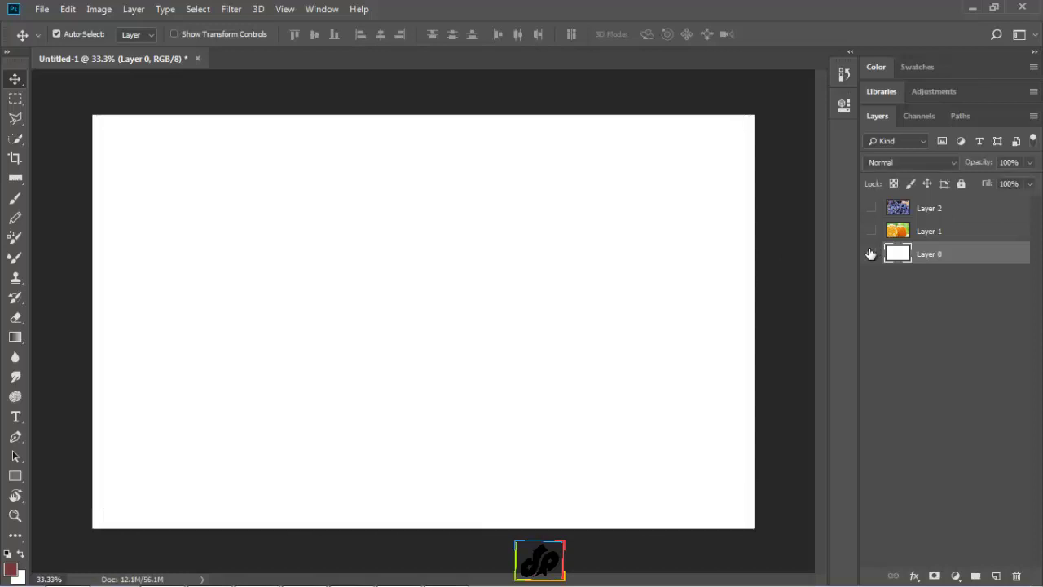
{"action": "double_click", "coordinate": [931, 253]}
{"action": "type", "text": "white"}
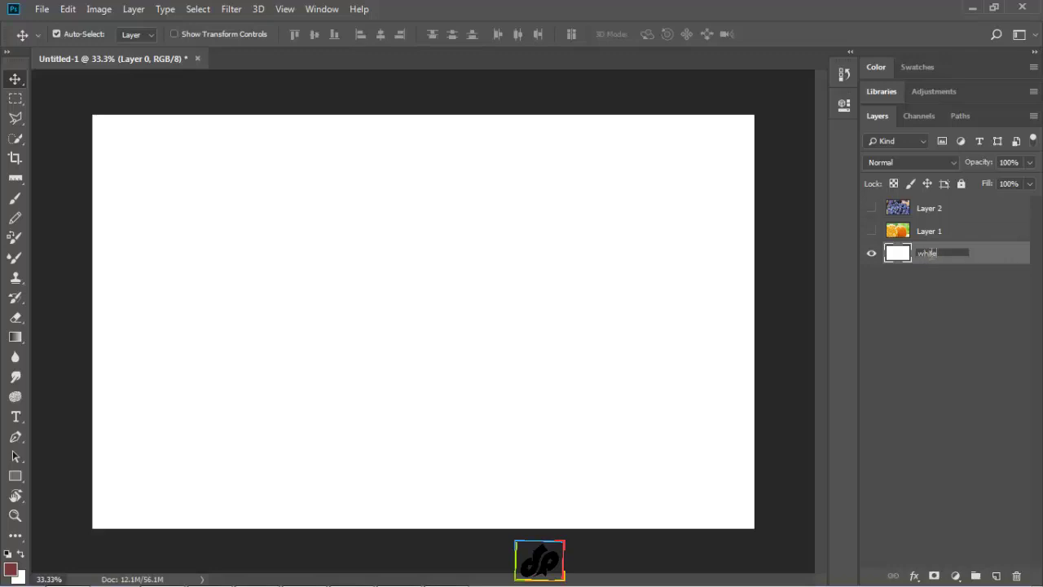
{"action": "key", "text": "Return"}
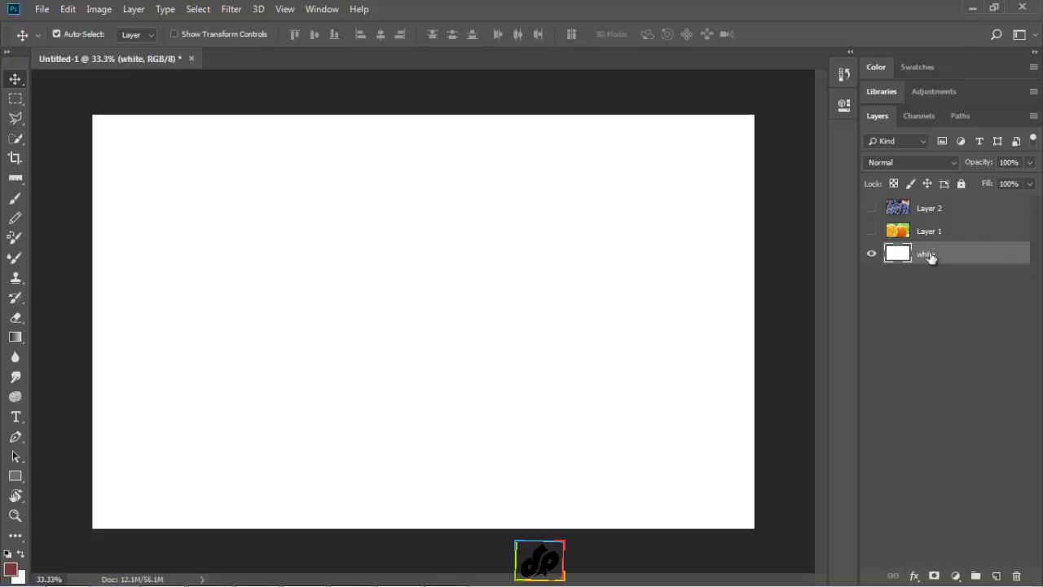
Show Layer 1 and rename it 'oranges', then rename Layer 2 'grapes'.
{"action": "left_click", "coordinate": [871, 231]}
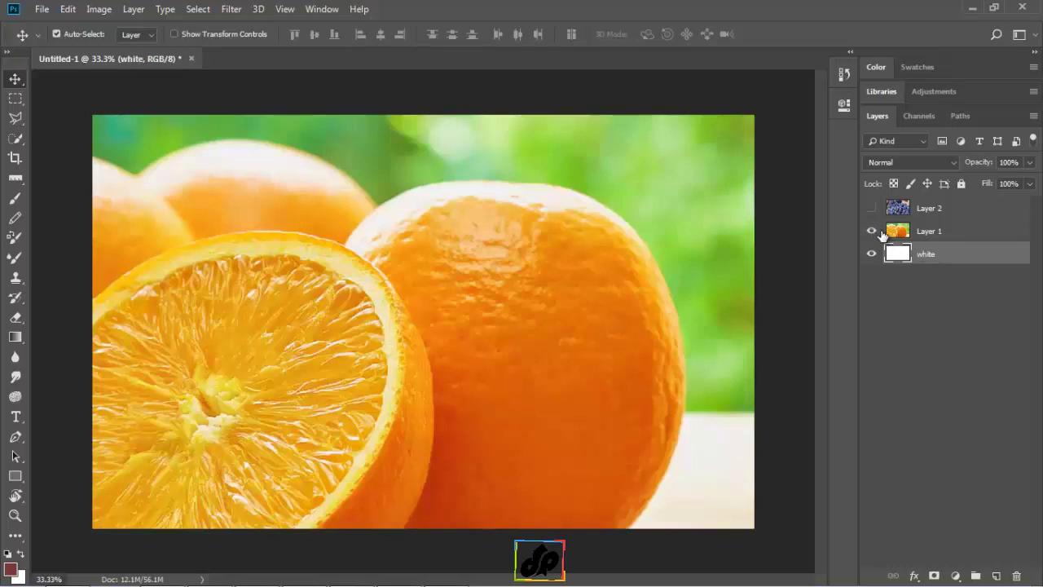
{"action": "left_click", "coordinate": [930, 235]}
{"action": "double_click", "coordinate": [930, 232]}
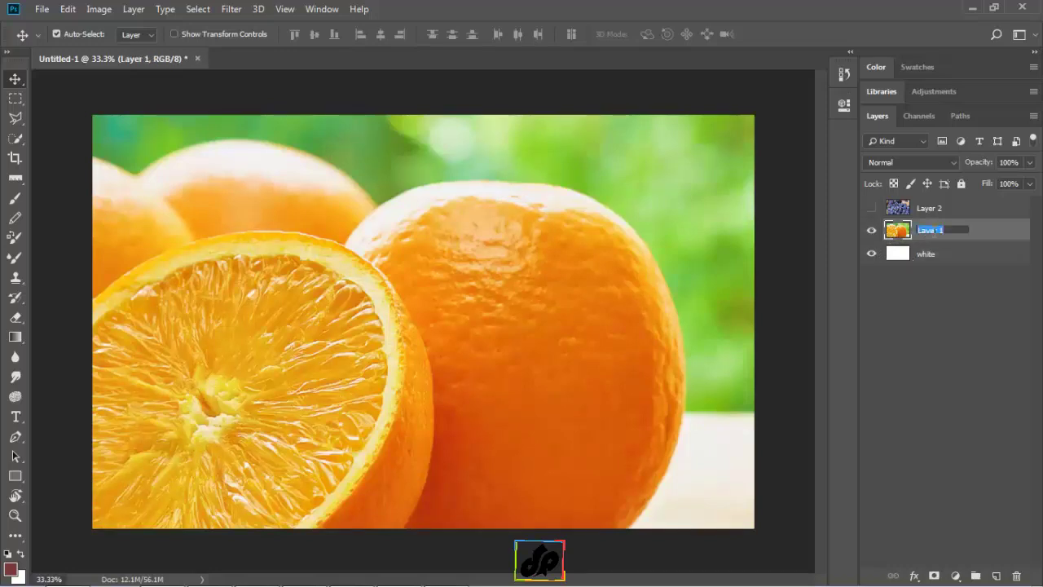
{"action": "type", "text": "oranges"}
{"action": "key", "text": "Return"}
{"action": "double_click", "coordinate": [929, 208]}
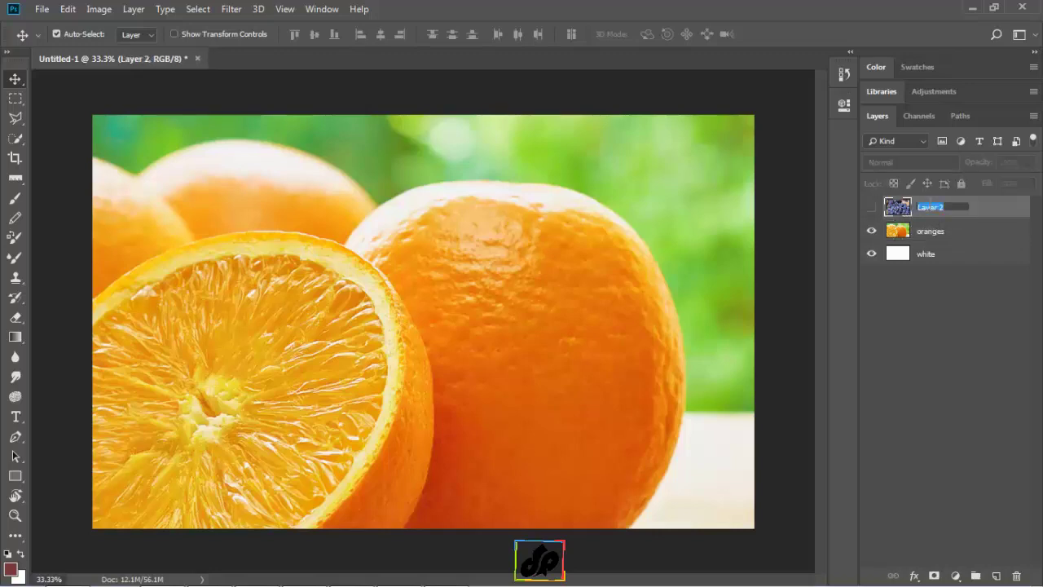
{"action": "type", "text": "grapes"}
{"action": "key", "text": "Return"}
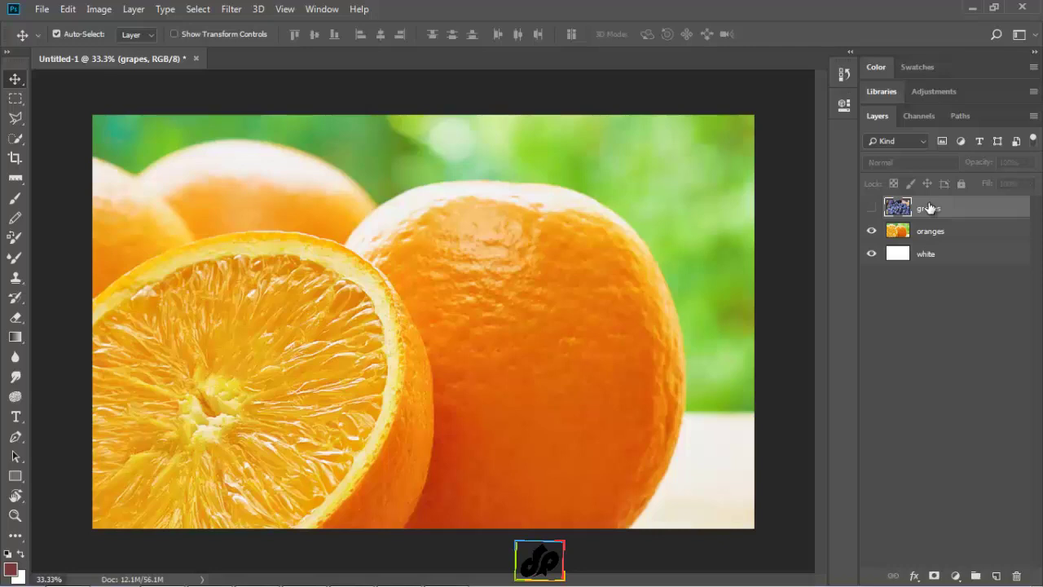
Add a horizontal guide at position 50% with View > New Guide.
{"action": "left_click", "coordinate": [285, 10]}
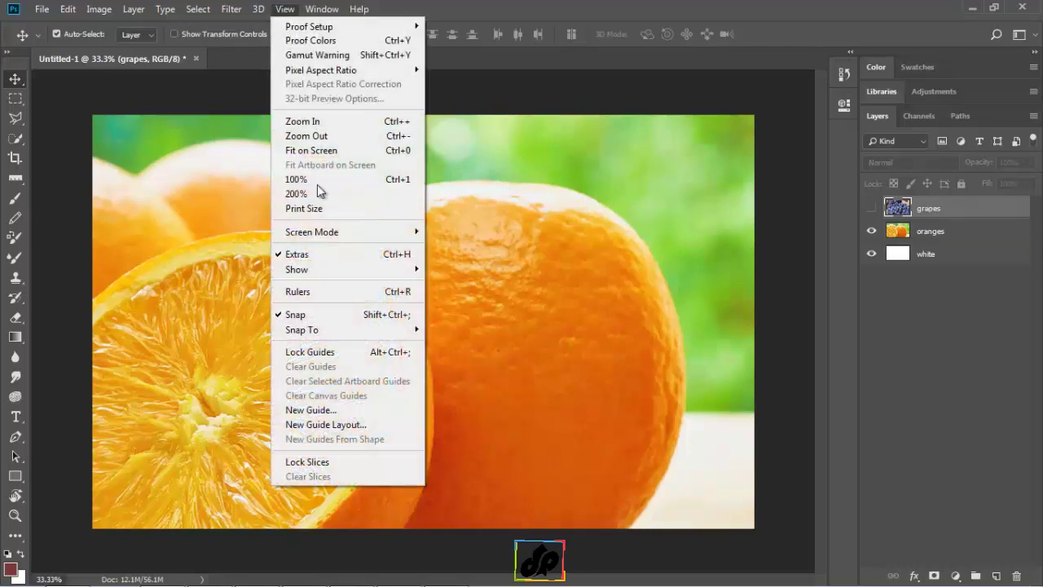
{"action": "left_click", "coordinate": [310, 410]}
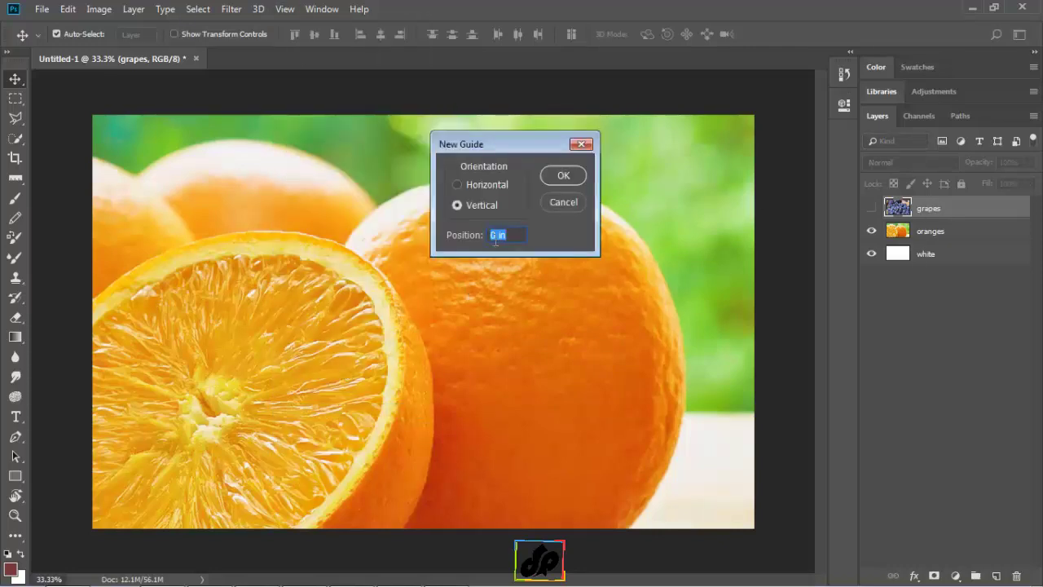
{"action": "type", "text": "50%"}
{"action": "left_click", "coordinate": [459, 185]}
{"action": "left_click", "coordinate": [561, 176]}
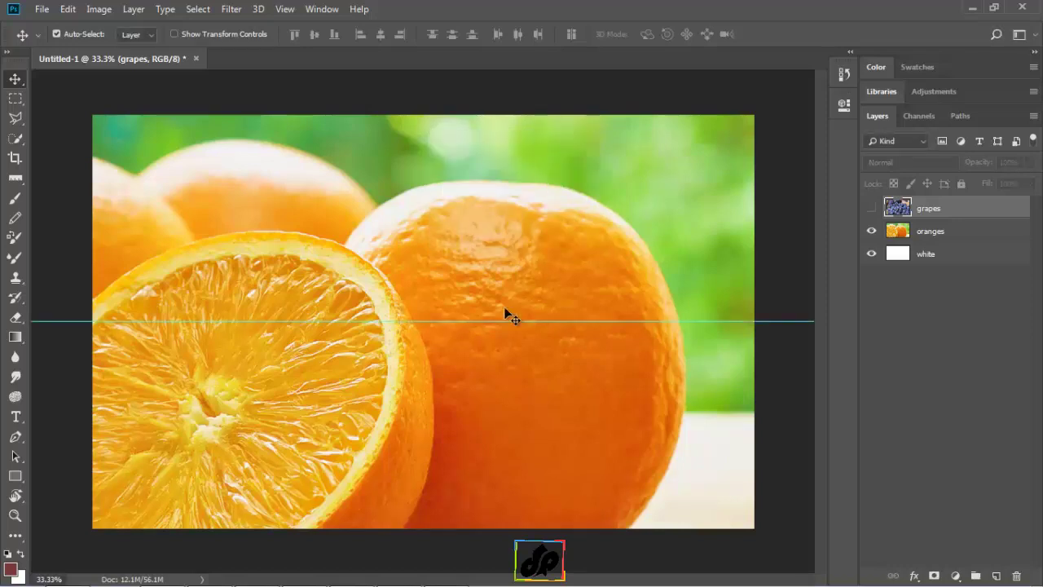
Turn on the rulers, then undo an extra guide dragged near the top.
{"action": "left_click", "coordinate": [284, 10]}
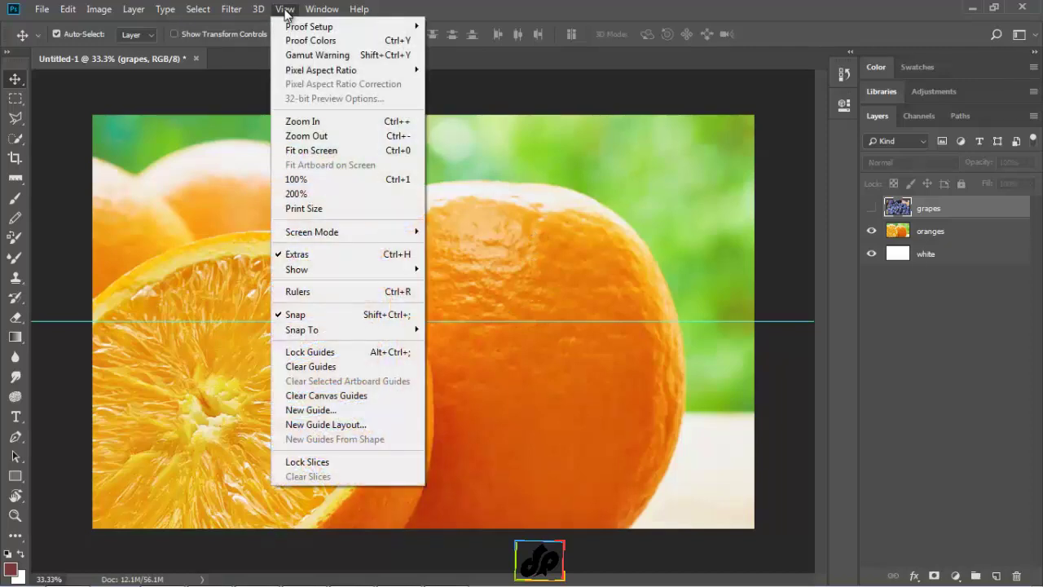
{"action": "left_click", "coordinate": [309, 291]}
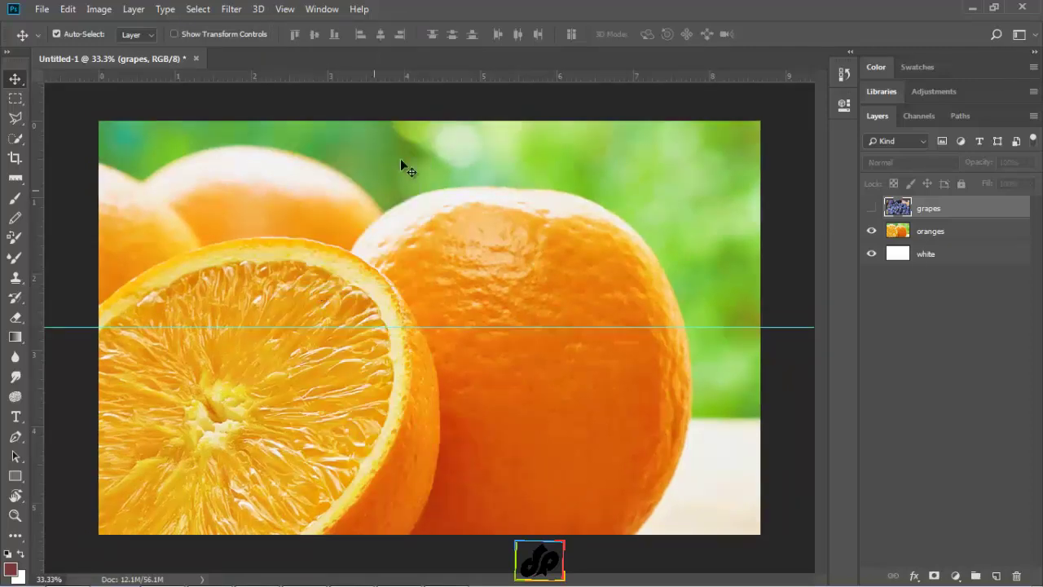
{"action": "left_click_drag", "start_coordinate": [415, 77], "coordinate": [415, 205]}
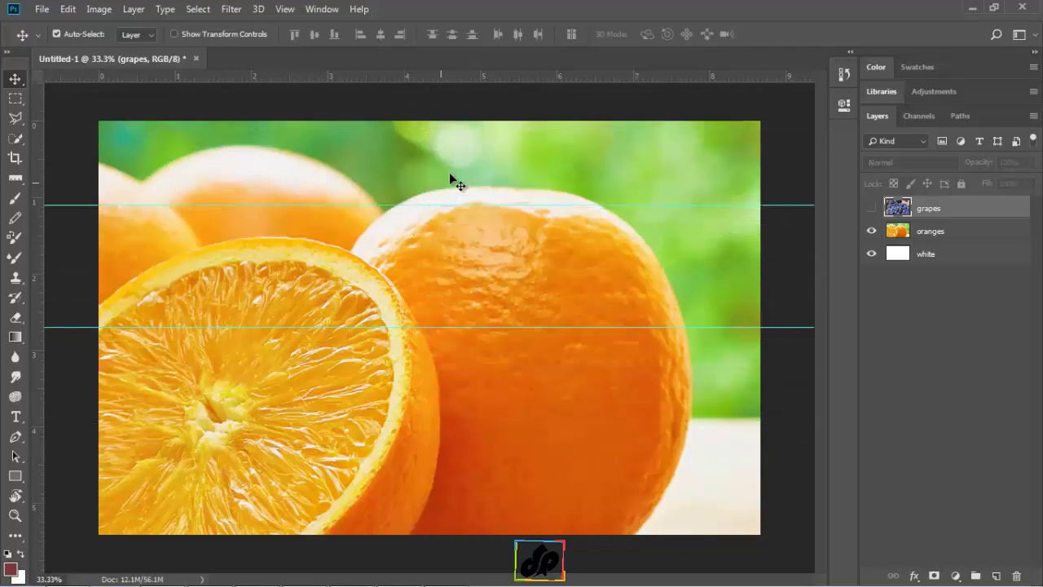
{"action": "key", "text": "ctrl+z"}
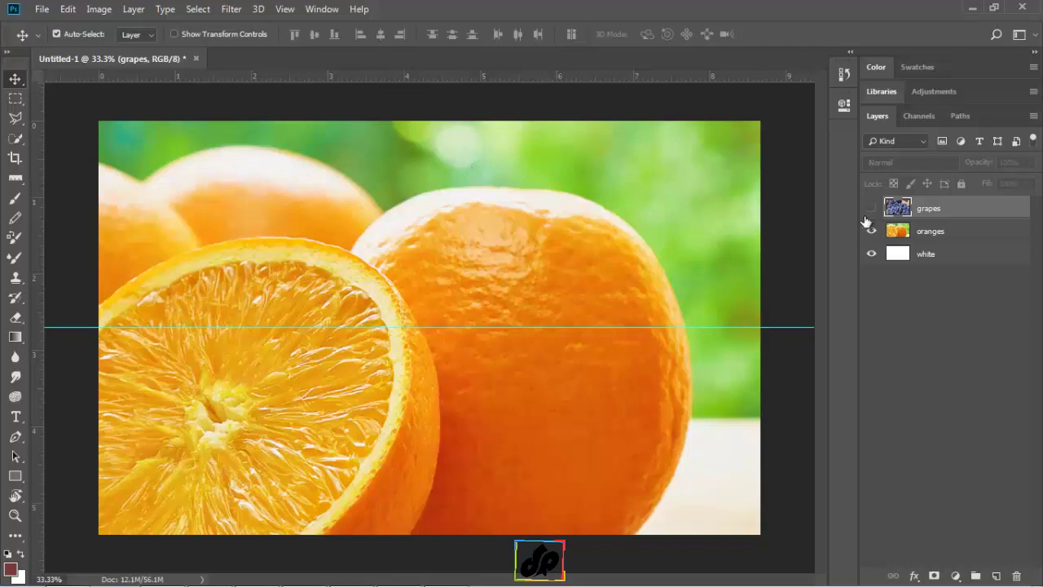
Scale the oranges layer down to about 59% by dragging its corners, and commit.
{"action": "left_click", "coordinate": [951, 234]}
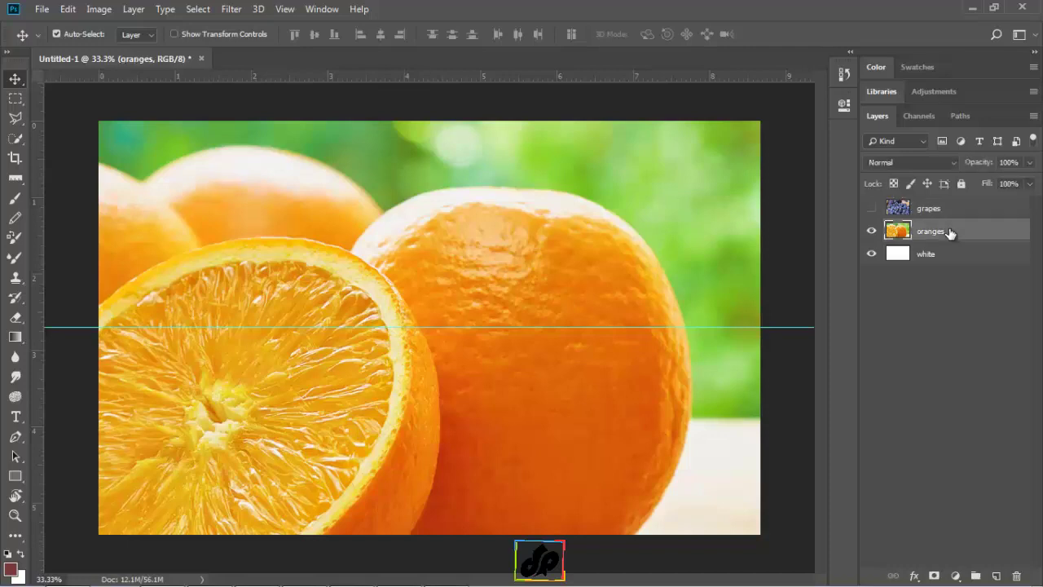
{"action": "left_click", "coordinate": [68, 9]}
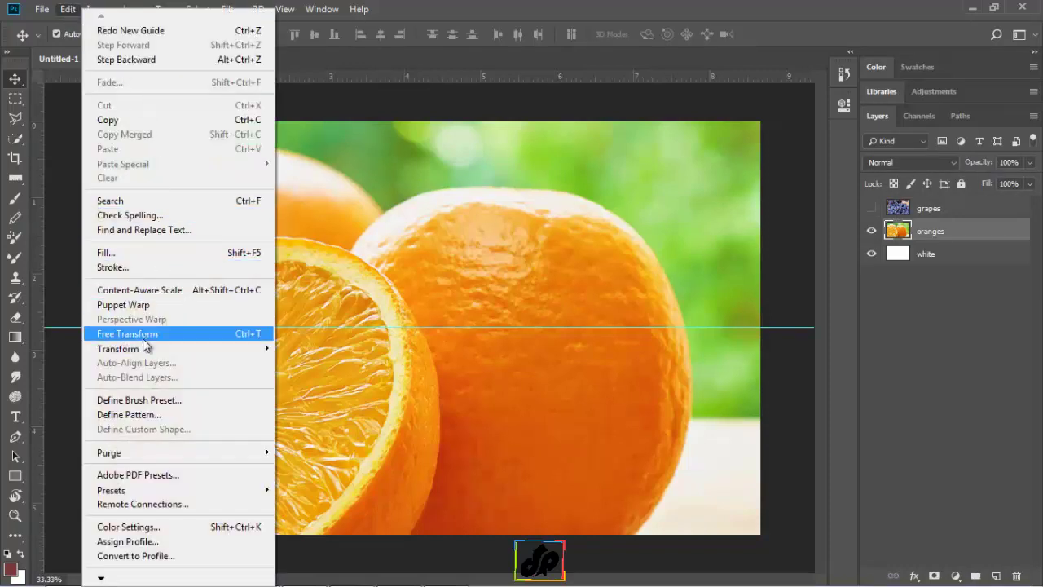
{"action": "mouse_move", "coordinate": [166, 349]}
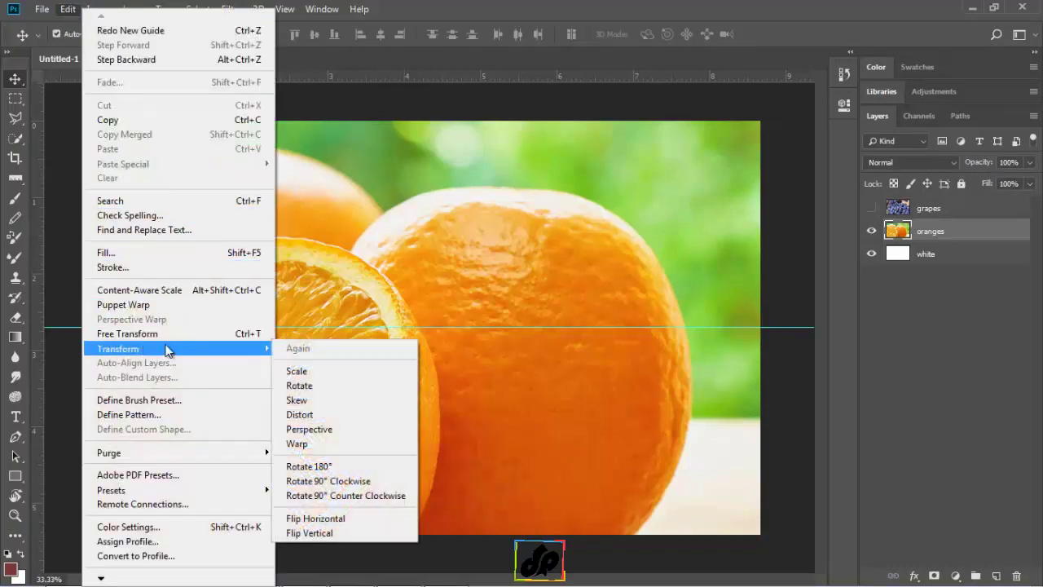
{"action": "left_click", "coordinate": [310, 372]}
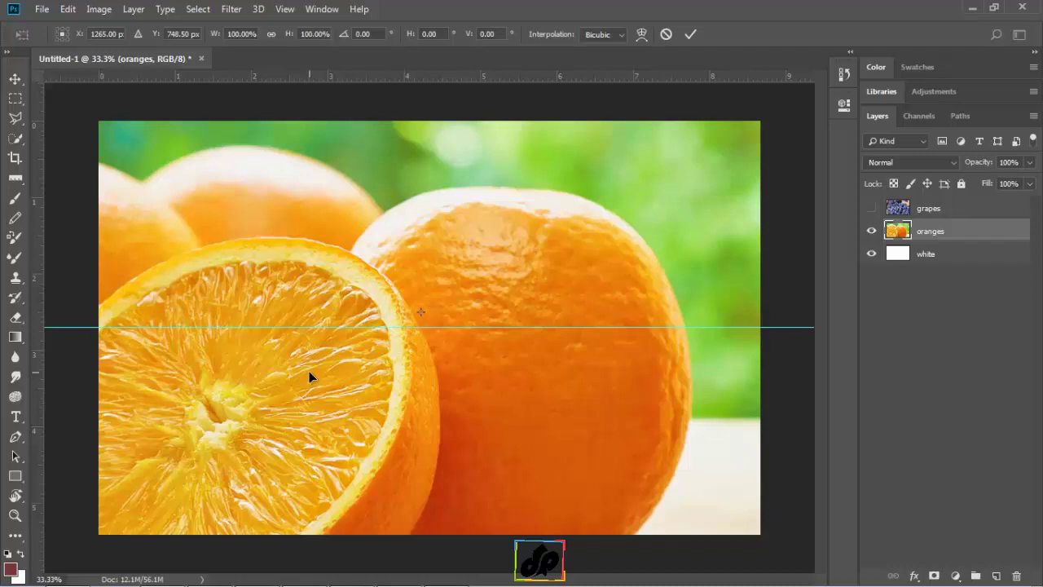
{"action": "left_click", "coordinate": [285, 9]}
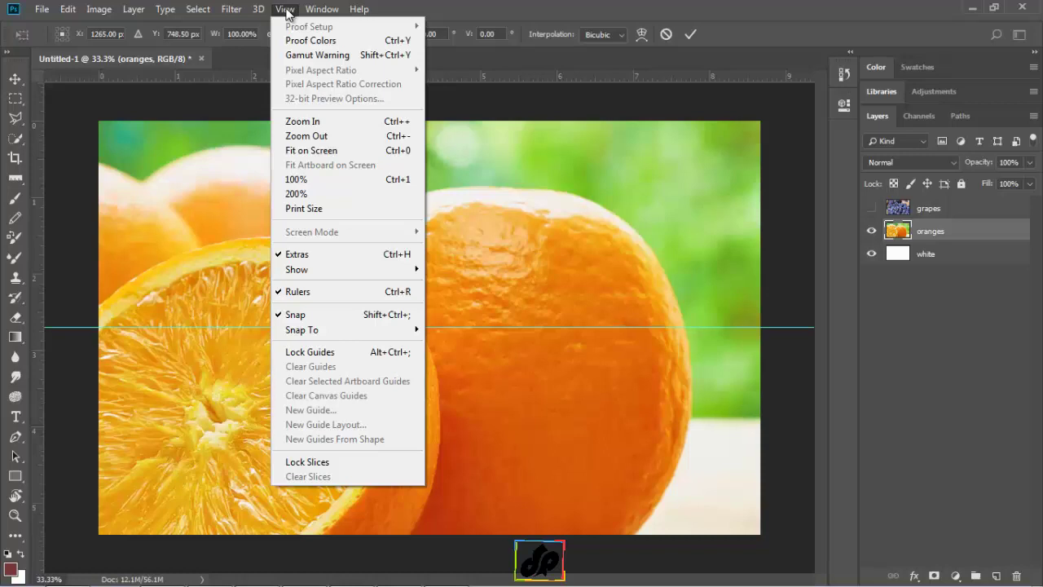
{"action": "left_click", "coordinate": [299, 151]}
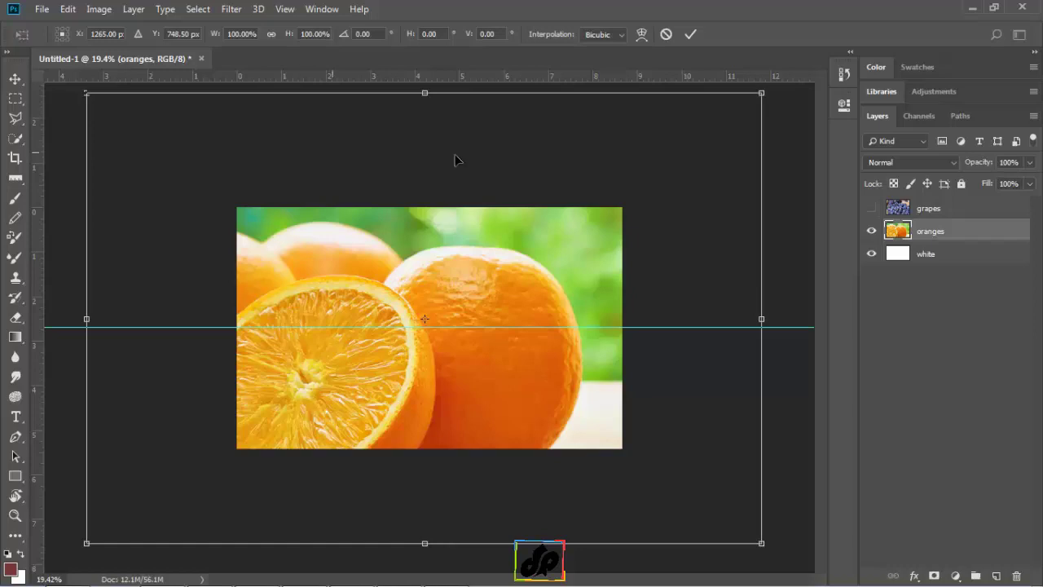
{"action": "left_click_drag", "start_coordinate": [762, 93], "coordinate": [634, 202]}
{"action": "left_click_drag", "start_coordinate": [85, 544], "coordinate": [223, 454]}
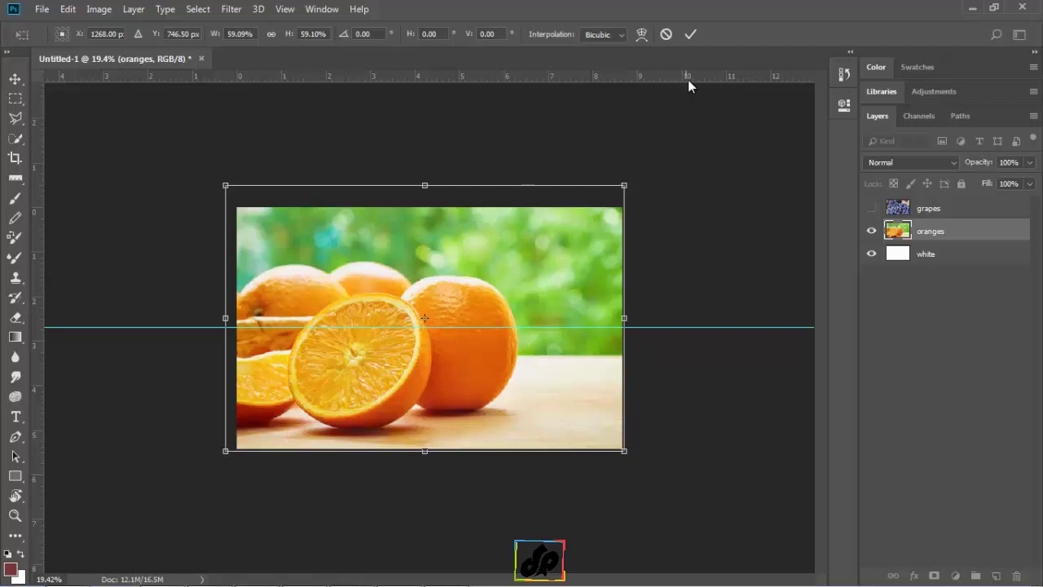
{"action": "left_click", "coordinate": [691, 34]}
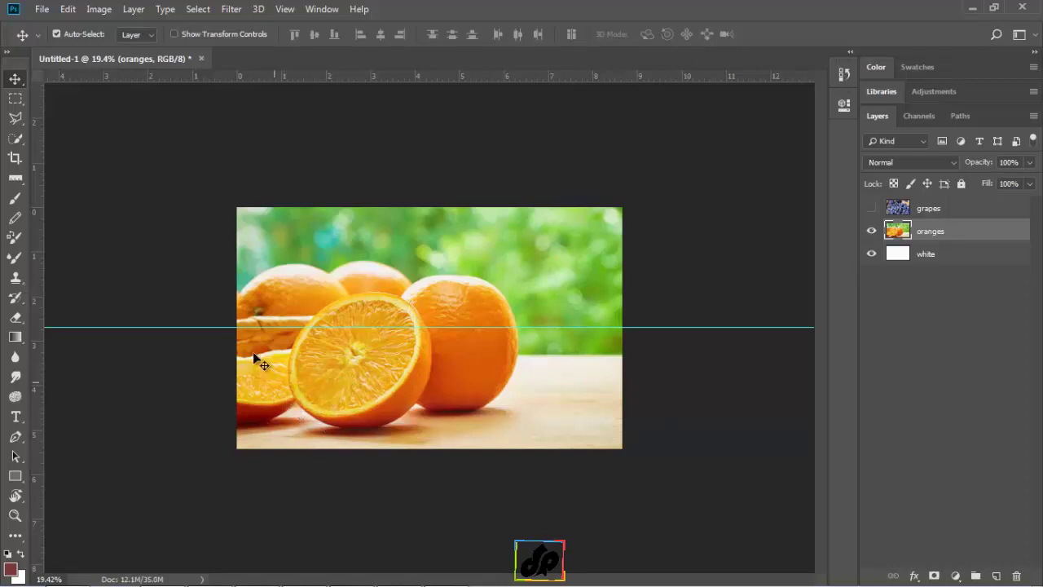
Select and delete the part of the oranges photo below the guide.
{"action": "left_click", "coordinate": [13, 100]}
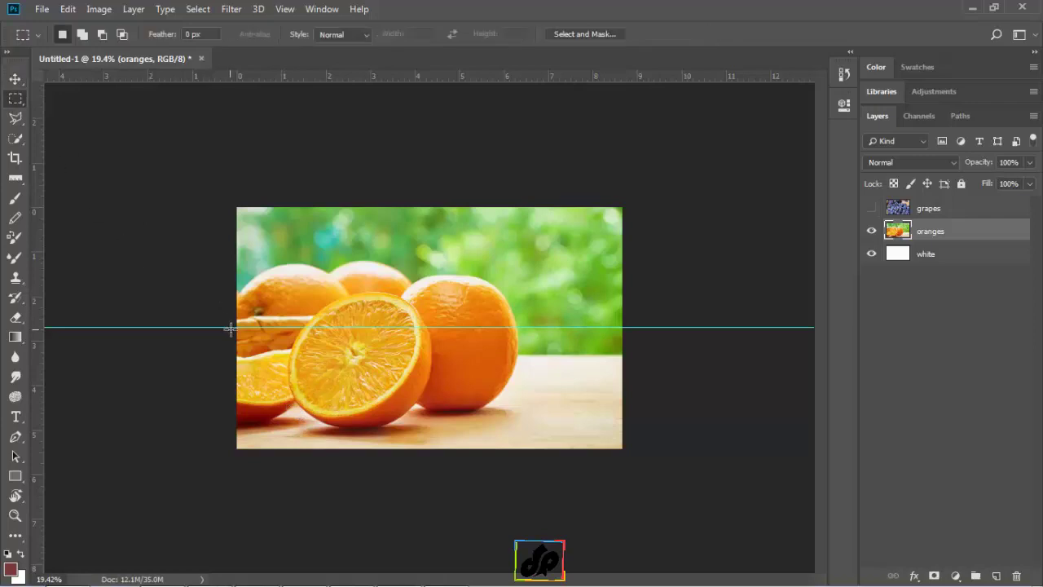
{"action": "left_click_drag", "start_coordinate": [238, 326], "coordinate": [650, 471]}
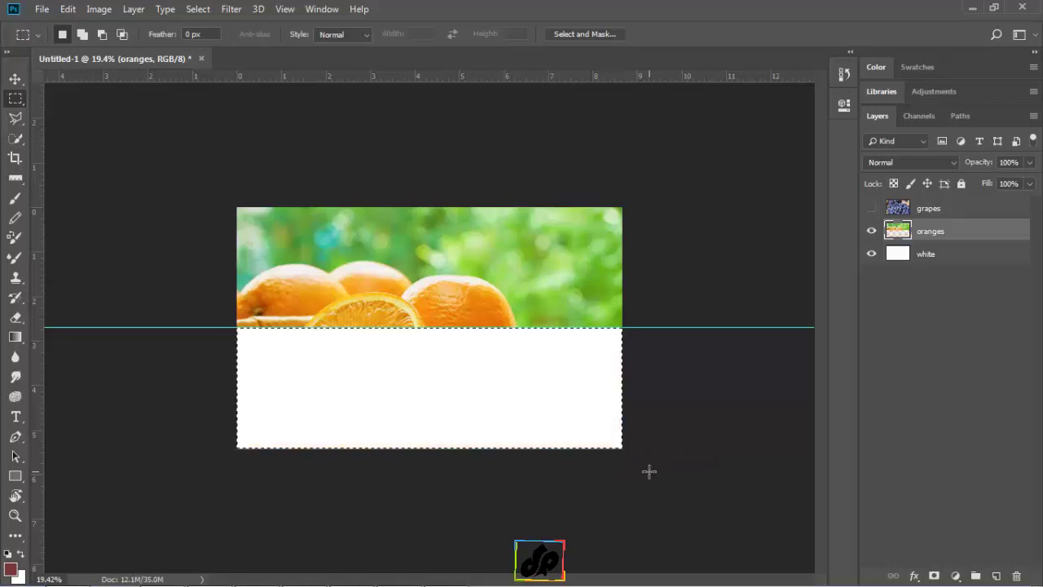
{"action": "key", "text": "Delete"}
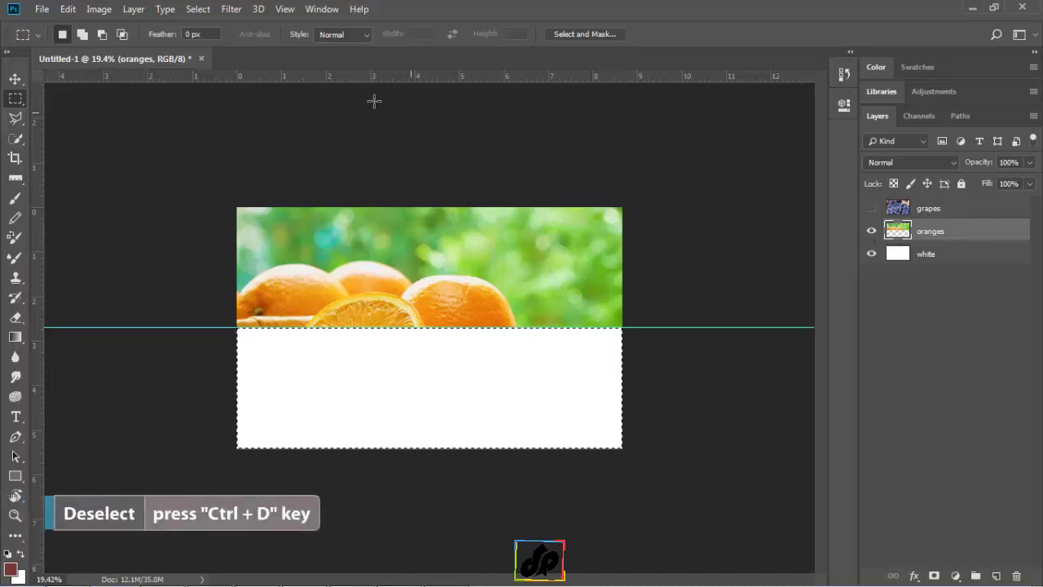
Deselect, then turn the grapes layer's visibility back on.
{"action": "left_click", "coordinate": [198, 9]}
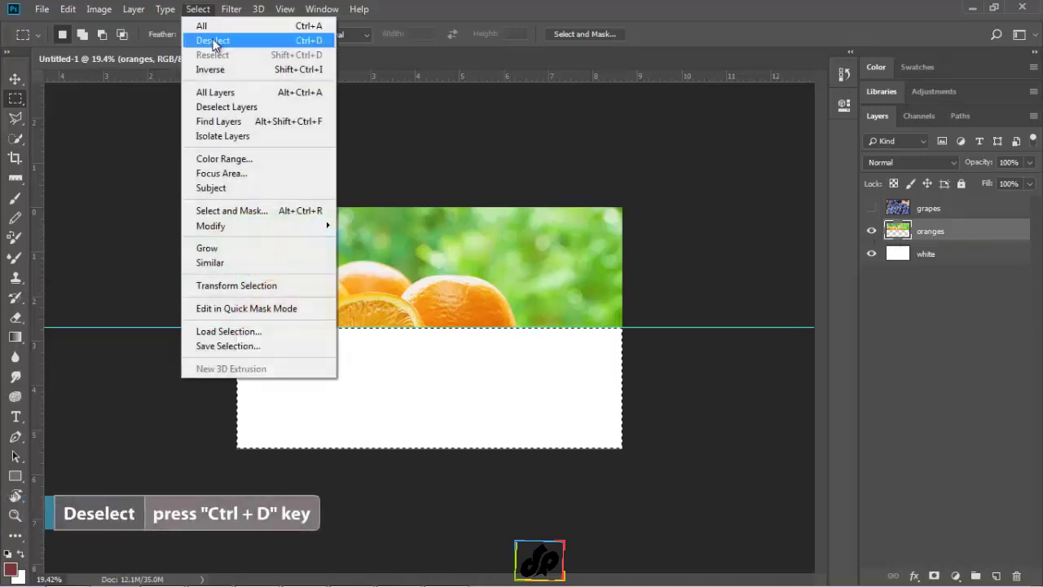
{"action": "left_click", "coordinate": [213, 41]}
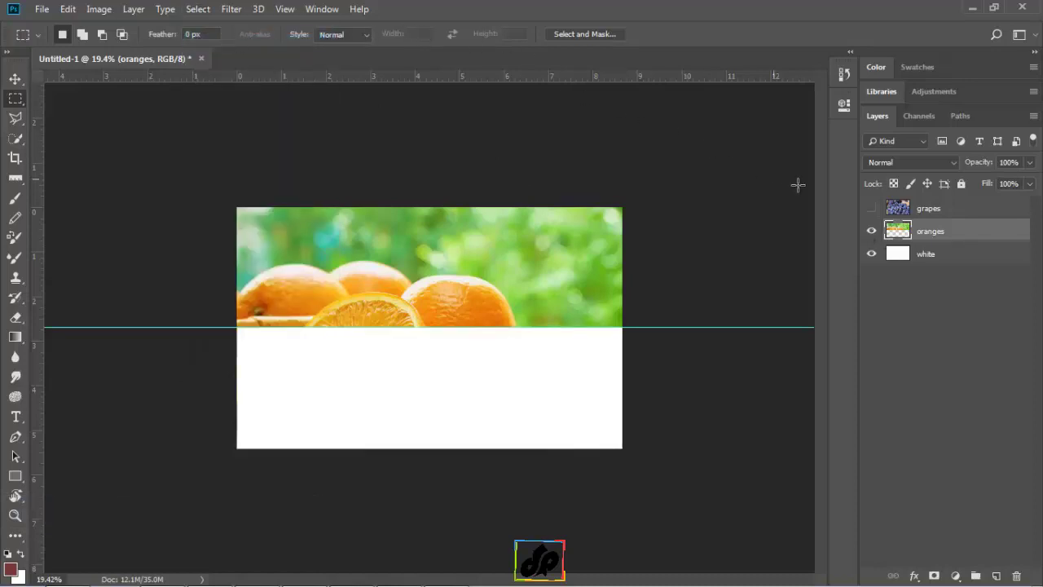
{"action": "left_click", "coordinate": [871, 208]}
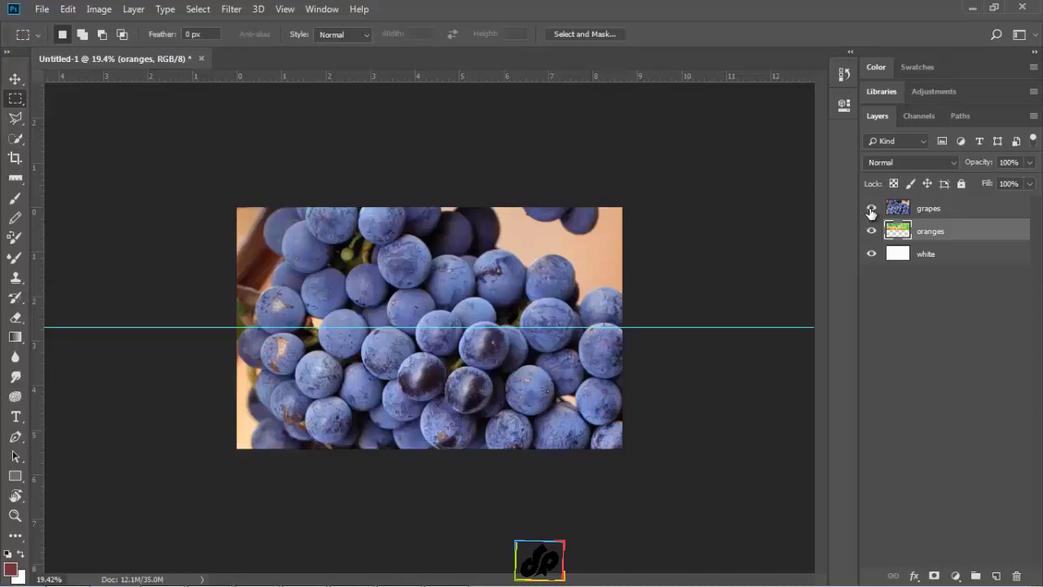
Start an Edit > Transform > Scale on the grapes layer.
{"action": "left_click", "coordinate": [929, 209]}
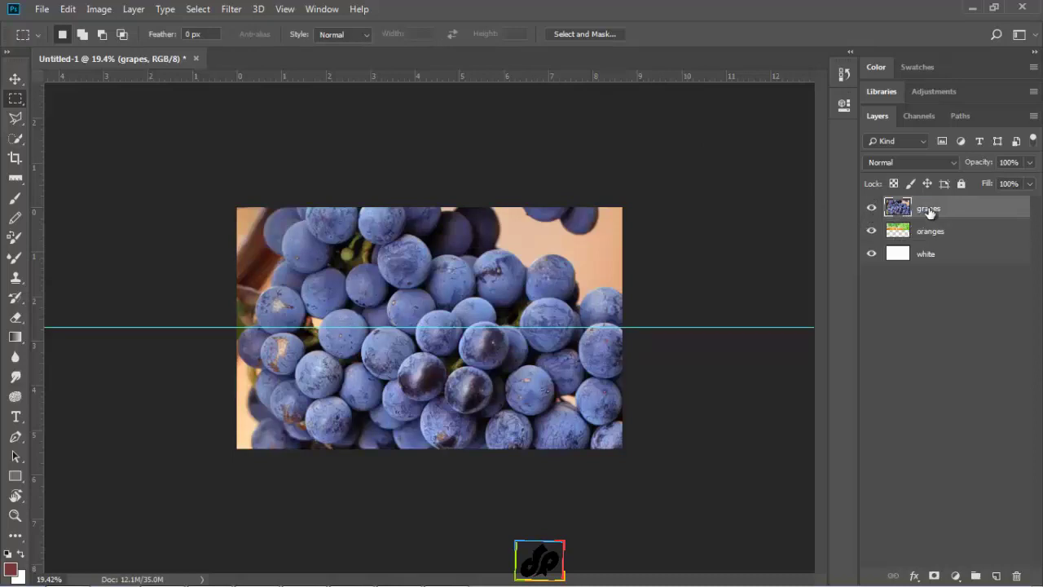
{"action": "left_click", "coordinate": [68, 9]}
{"action": "mouse_move", "coordinate": [136, 348]}
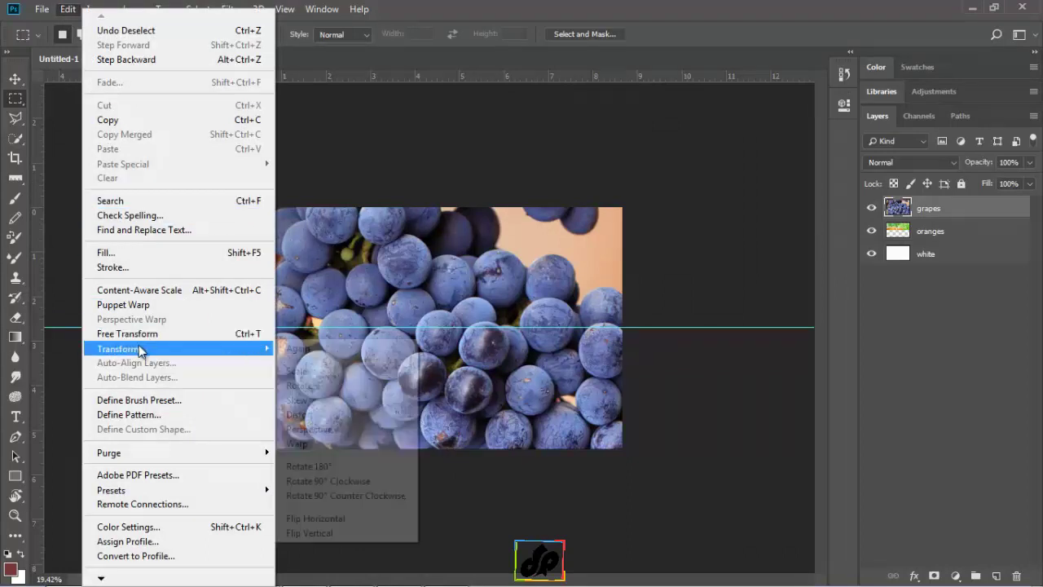
{"action": "left_click", "coordinate": [299, 369]}
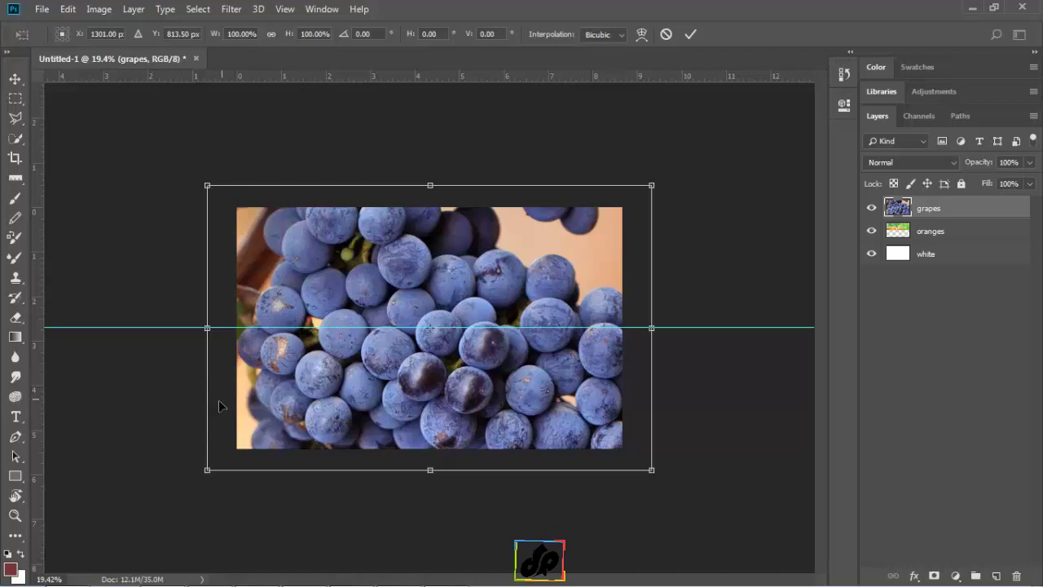
Shrink the grapes photo to about 93.6% and raise it so its lower edge meets the guide.
{"action": "left_click_drag", "start_coordinate": [209, 471], "coordinate": [234, 455]}
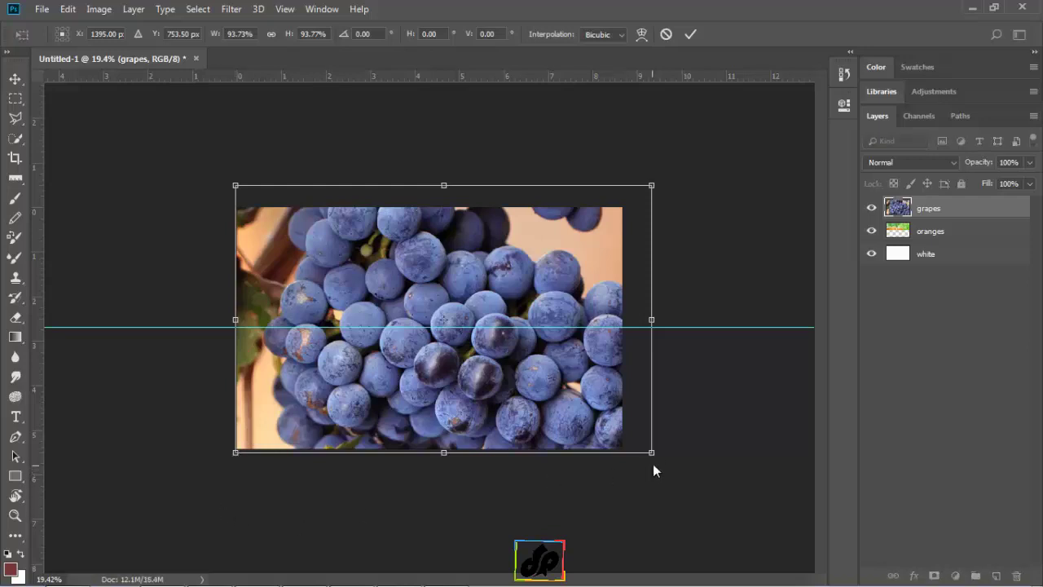
{"action": "left_click_drag", "start_coordinate": [655, 455], "coordinate": [625, 437]}
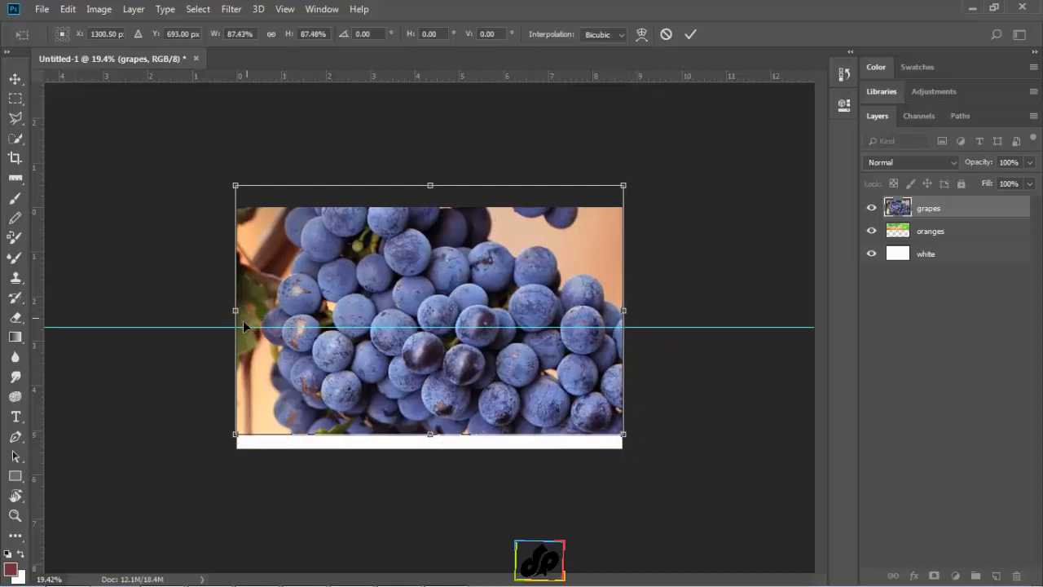
{"action": "left_click_drag", "start_coordinate": [236, 435], "coordinate": [200, 443]}
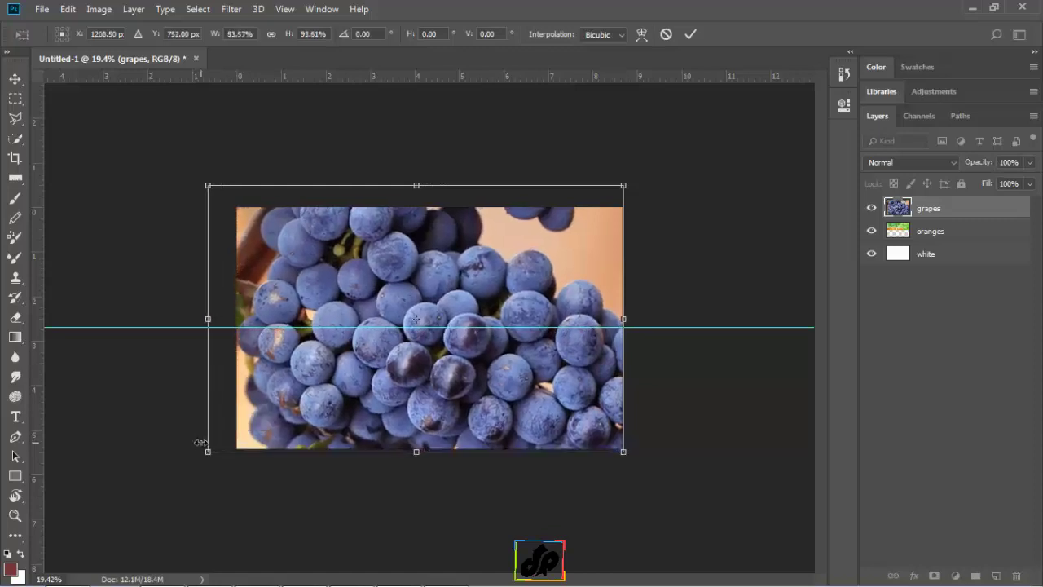
{"action": "left_click_drag", "start_coordinate": [355, 406], "coordinate": [356, 283]}
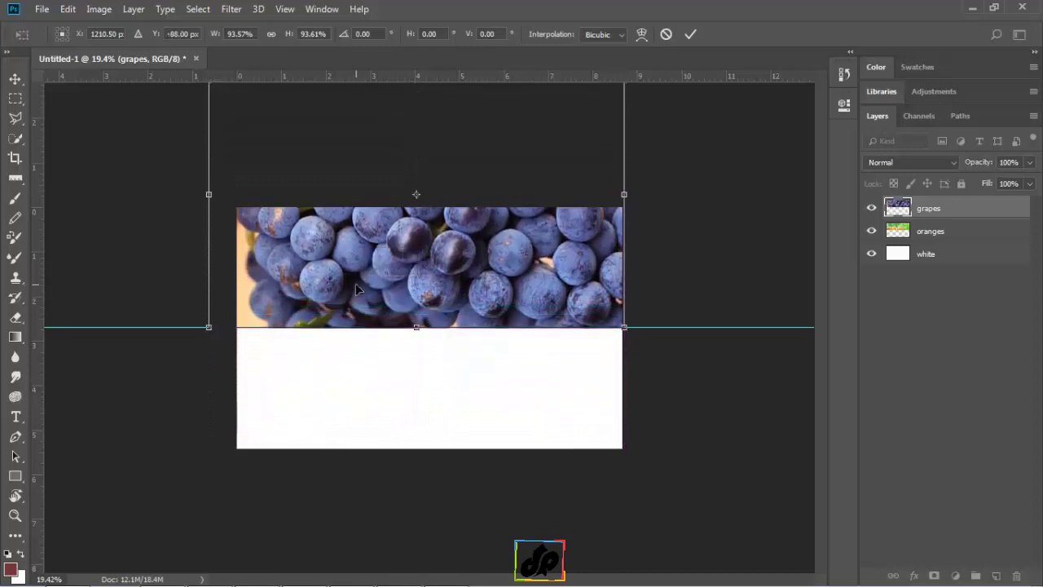
Commit the grapes transform, then drag the grapes layer to the trash.
{"action": "key", "text": "Return"}
{"action": "key", "text": "m"}
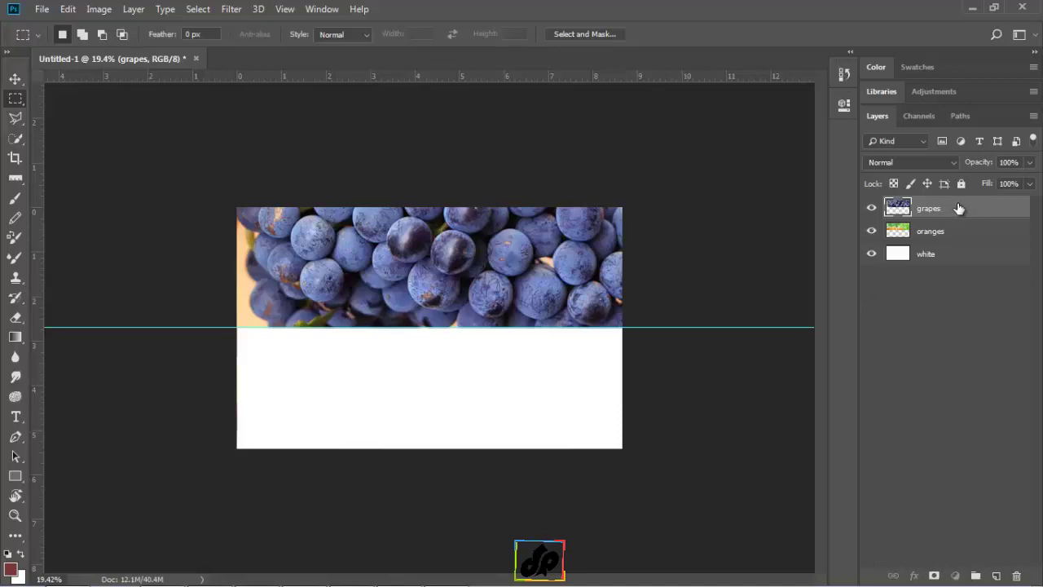
{"action": "left_click_drag", "start_coordinate": [960, 208], "coordinate": [1019, 577]}
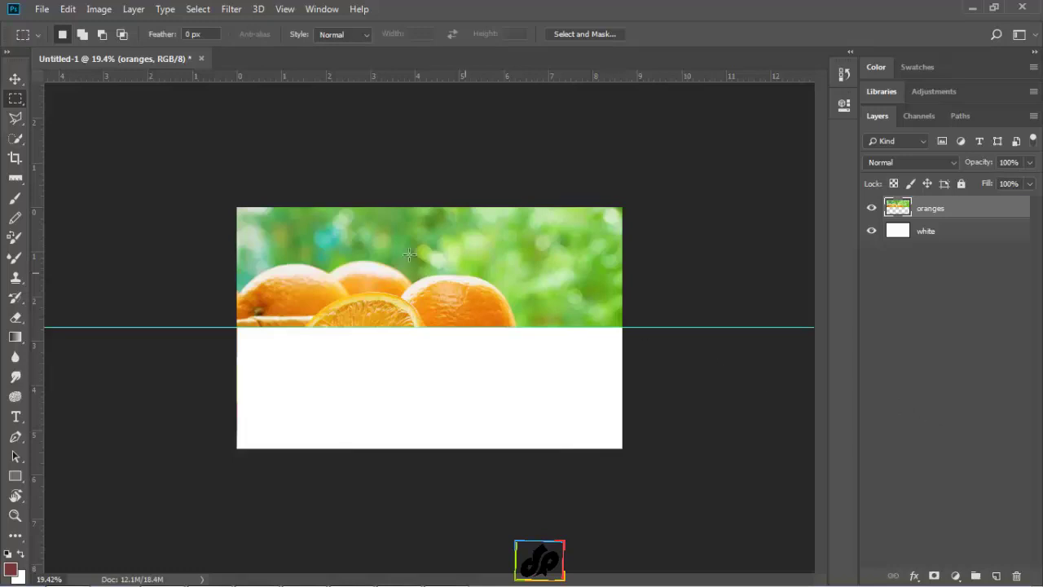
{"action": "left_click", "coordinate": [42, 10]}
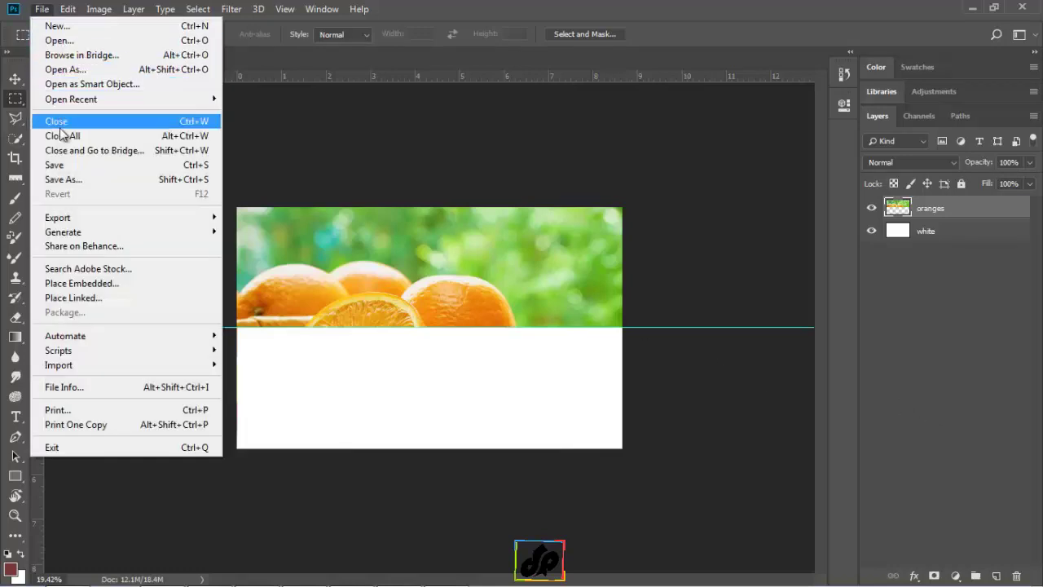
Save the document as oranges.psd.
{"action": "left_click", "coordinate": [63, 179]}
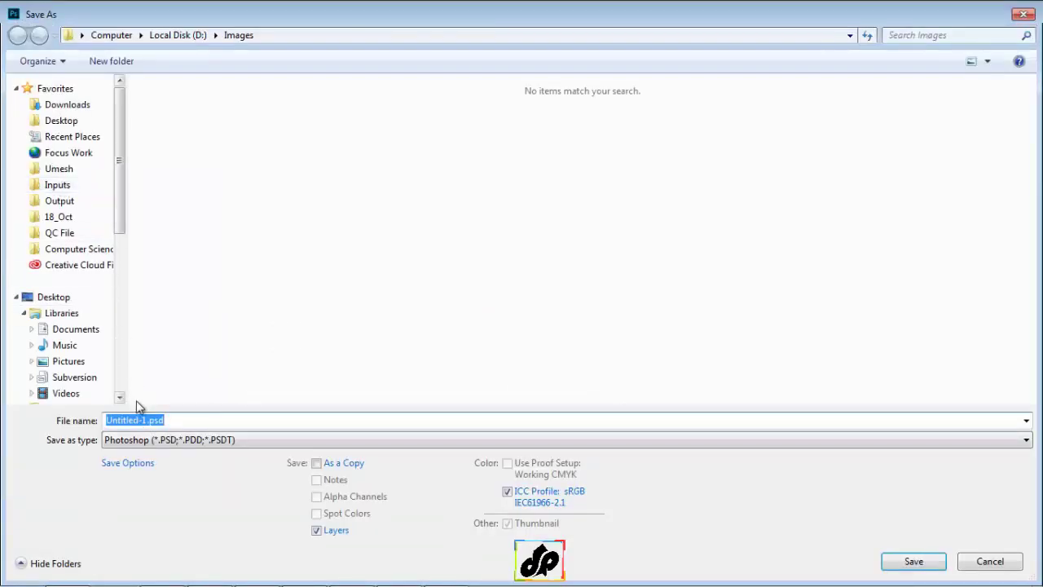
{"action": "type", "text": "o"}
{"action": "type", "text": "rang"}
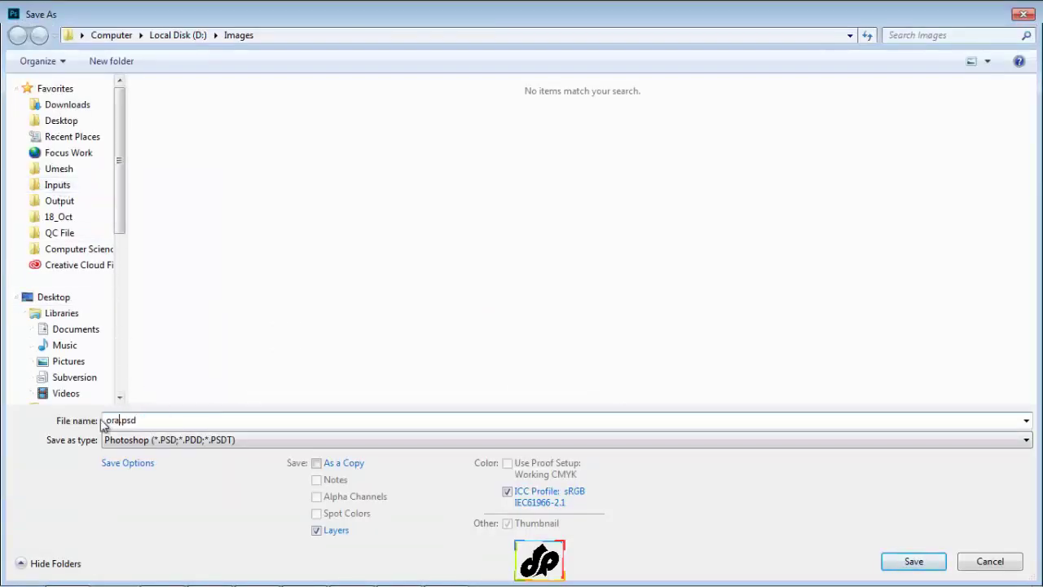
{"action": "type", "text": "es"}
{"action": "double_click", "coordinate": [103, 423]}
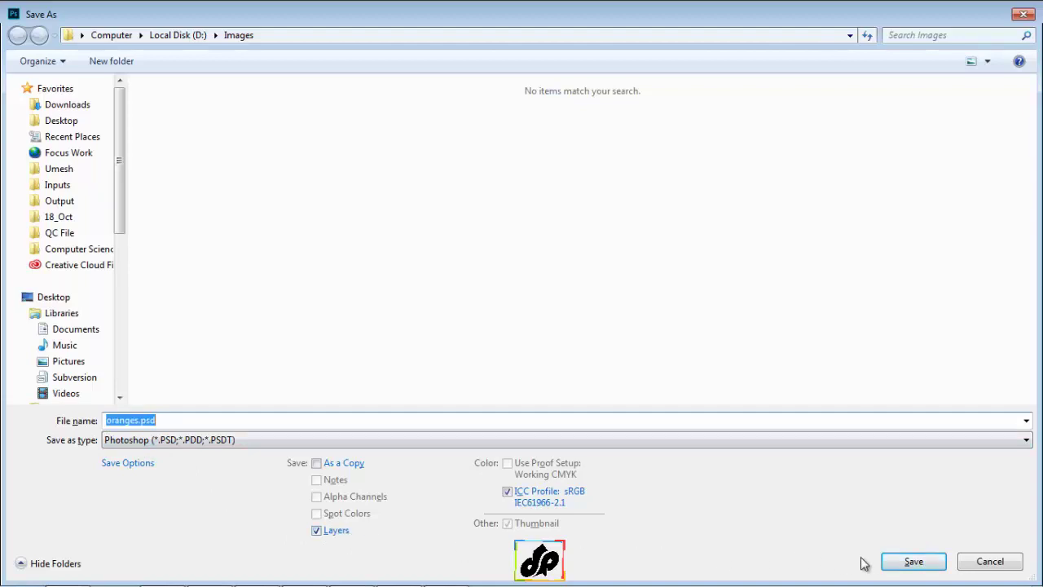
{"action": "left_click", "coordinate": [906, 562]}
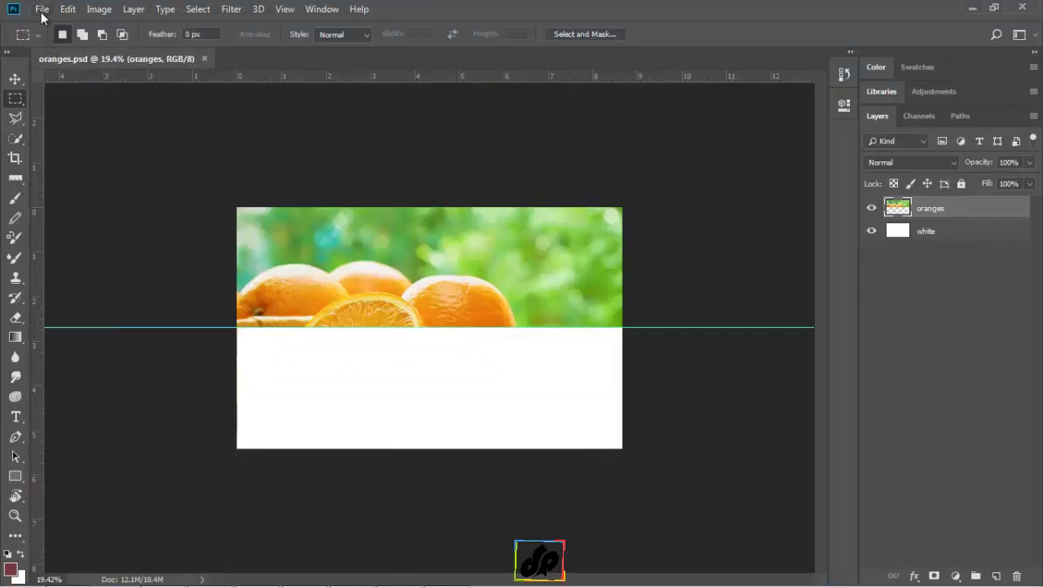
Close oranges.psd and view the saved files in Adobe Bridge.
{"action": "left_click", "coordinate": [42, 10]}
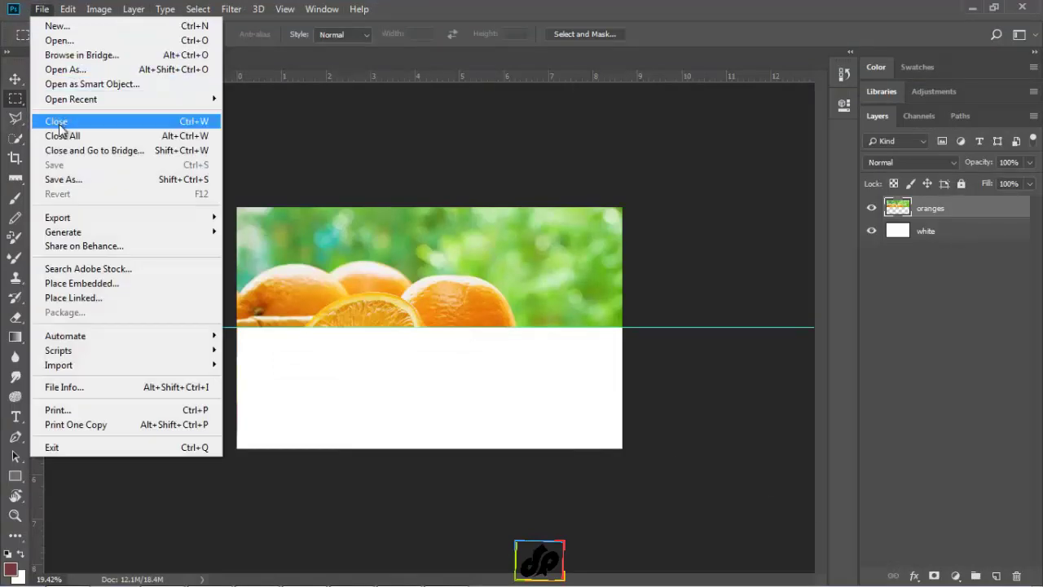
{"action": "left_click", "coordinate": [59, 125]}
{"action": "left_click", "coordinate": [42, 11]}
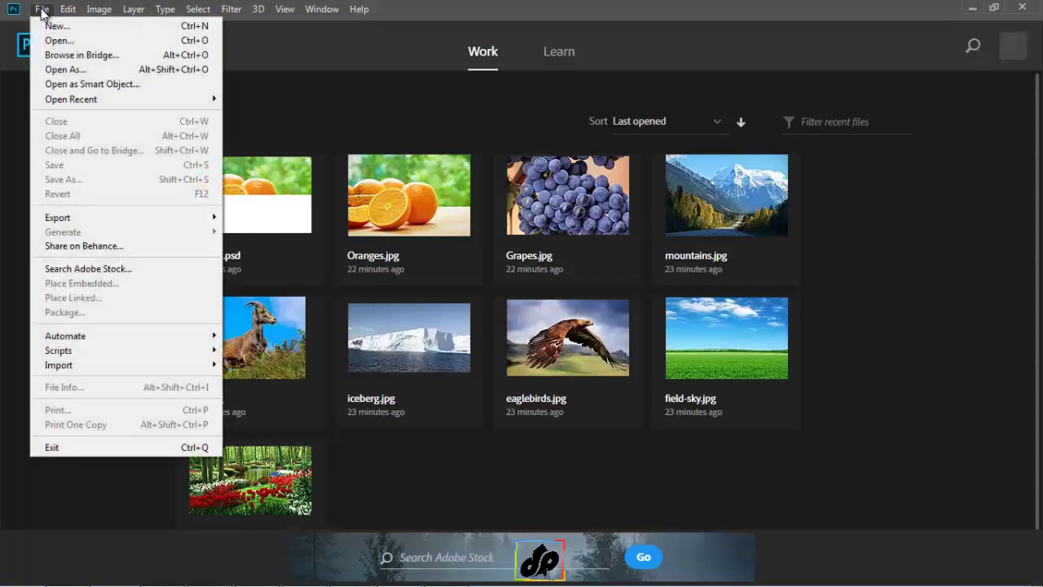
{"action": "left_click", "coordinate": [64, 55]}
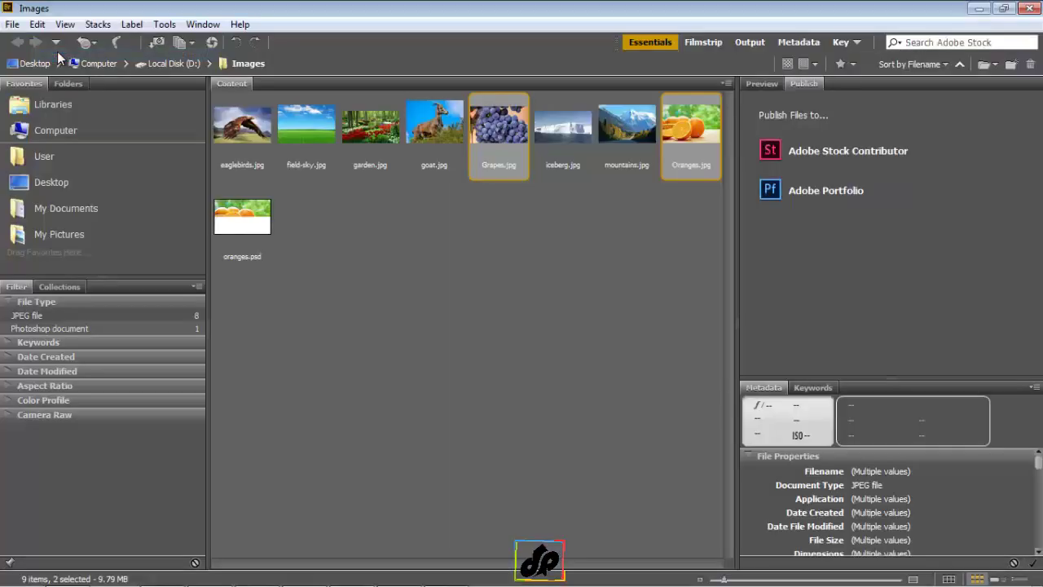